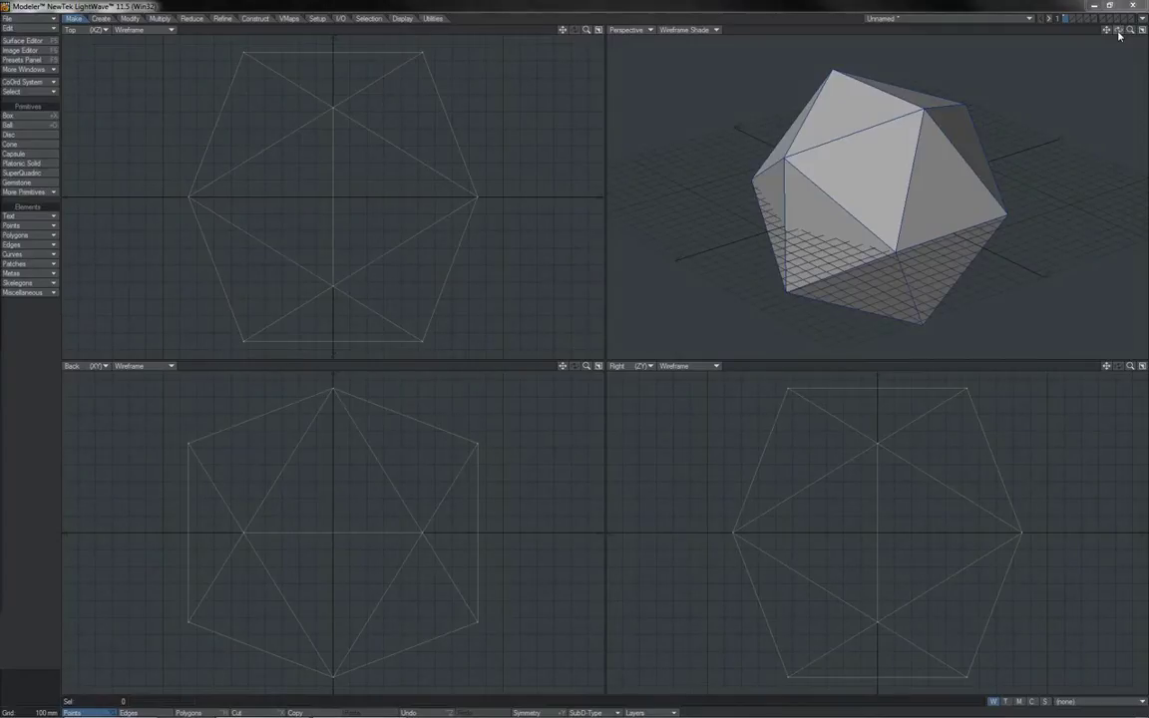
Step: Rotate the icosahedron around the origin in the Right view and again in the Top view
drag(1119, 35, 1091, 35)
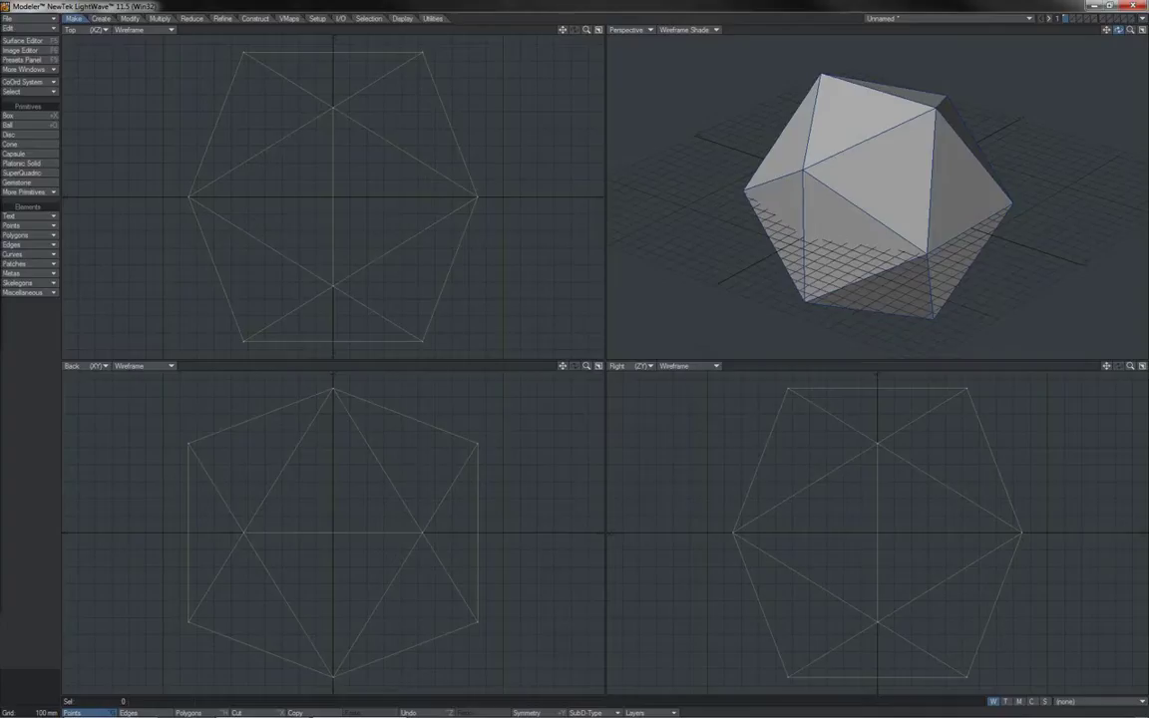
mouse_move(1117, 30)
mouse_down()
mouse_move(1148, 50)
mouse_move(1114, 35)
mouse_move(1099, 42)
mouse_move(1125, 41)
mouse_up()
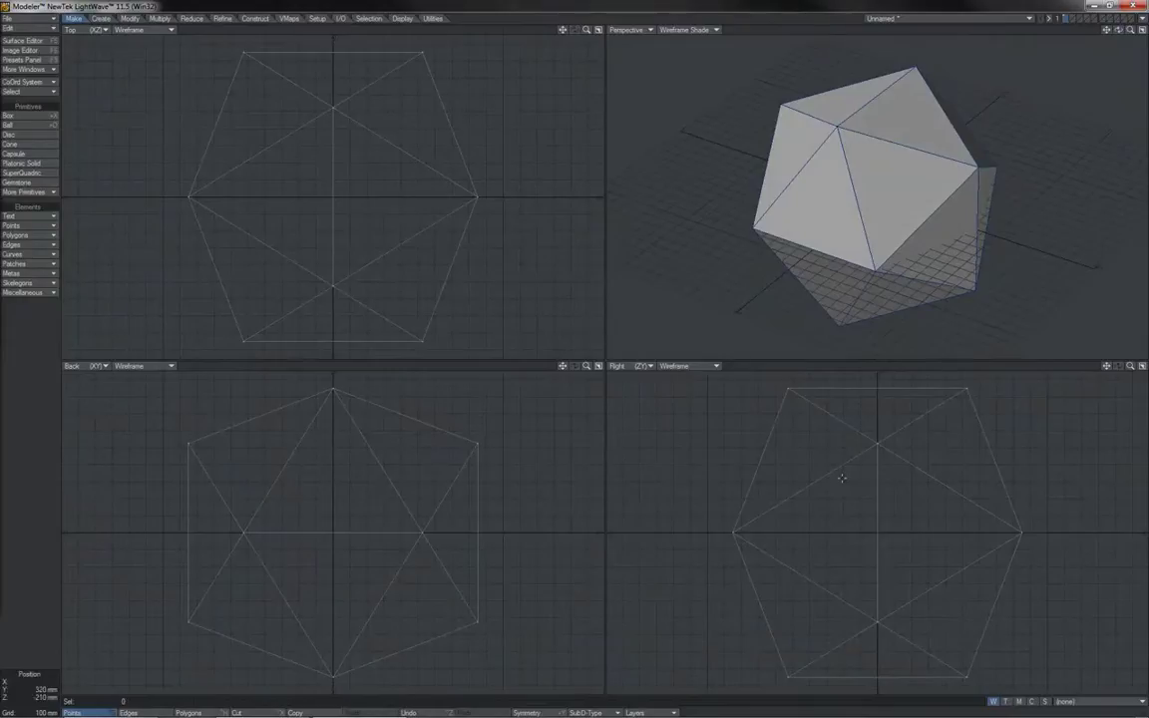
key(y)
drag(881, 538, 572, 351)
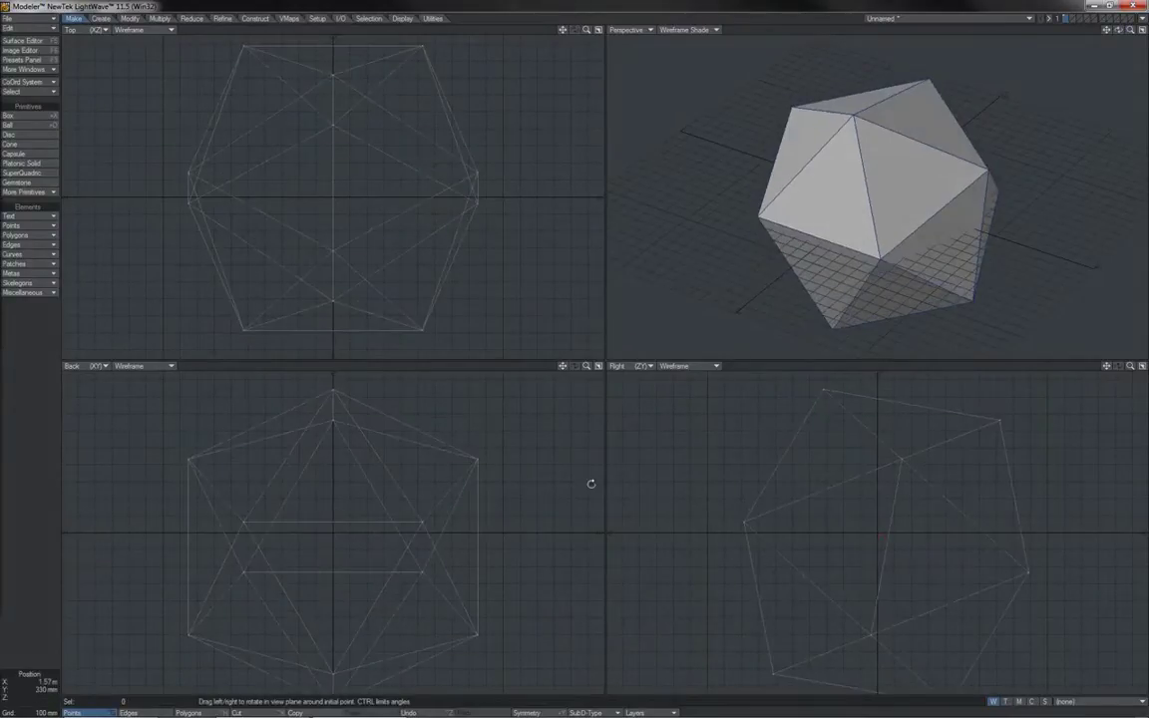
drag(332, 195, 571, 344)
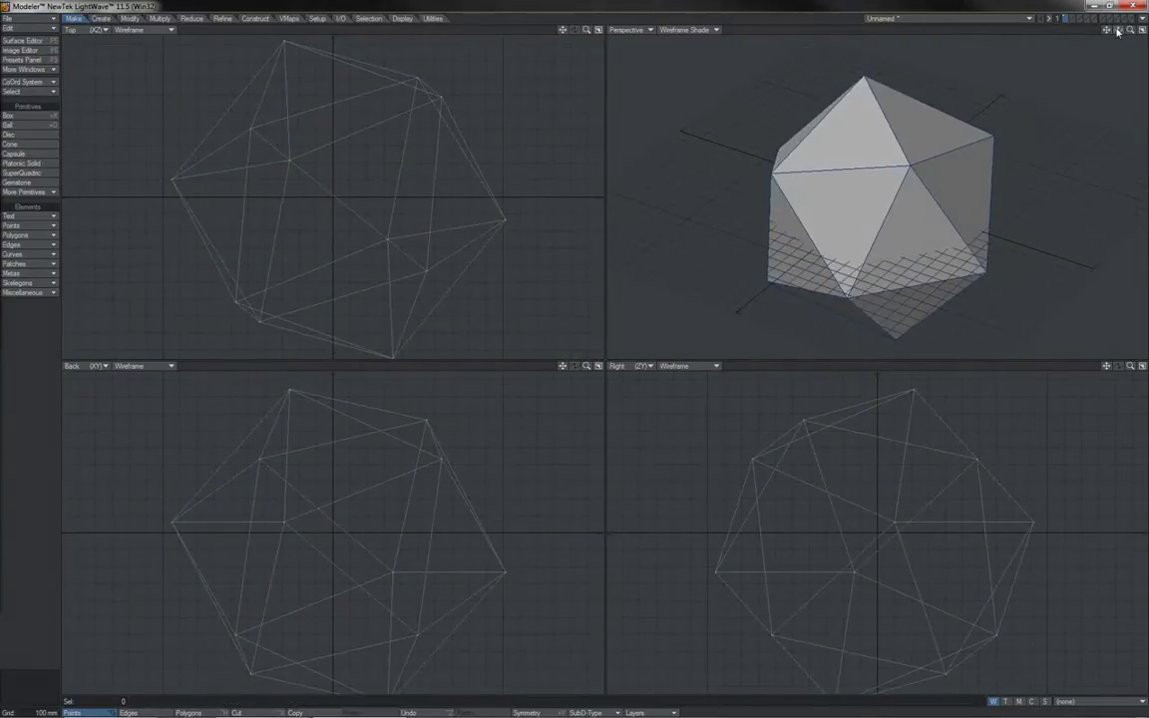
drag(1118, 30, 576, 351)
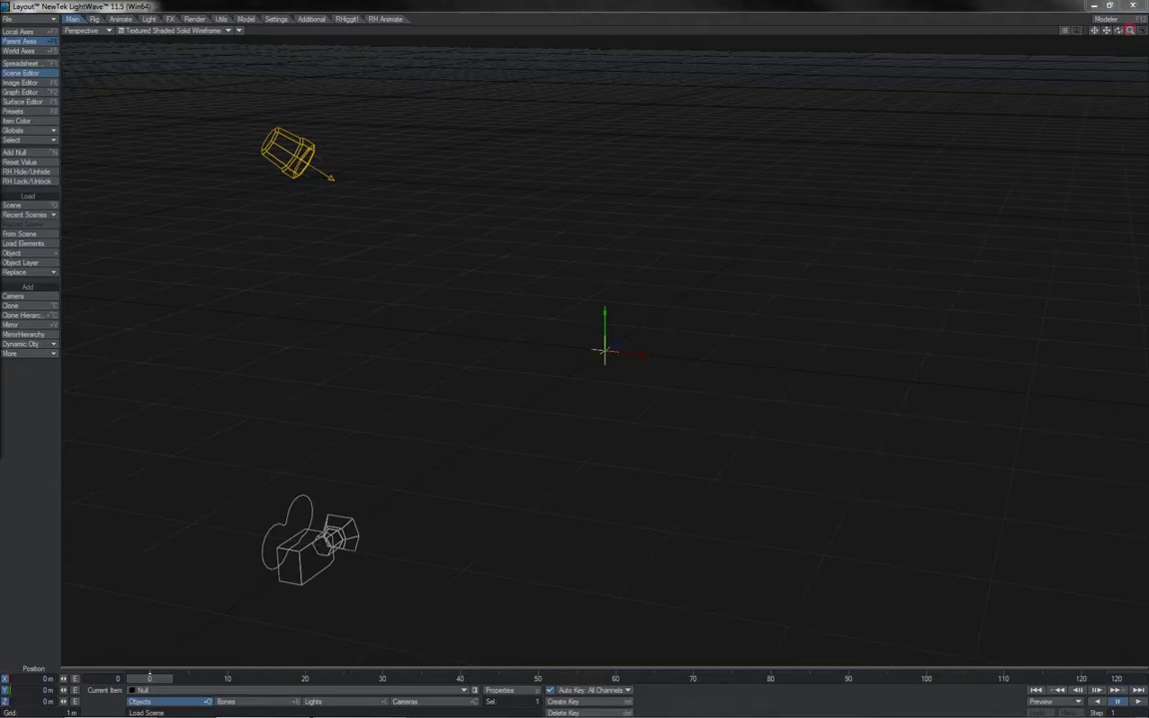
Step: Close the Scene Editor and examine the null's axes from several angles in the Perspective view
mouse_move(1130, 30)
mouse_down()
mouse_move(1142, 30)
mouse_move(1102, 30)
mouse_move(1106, 20)
mouse_move(1117, 31)
mouse_up()
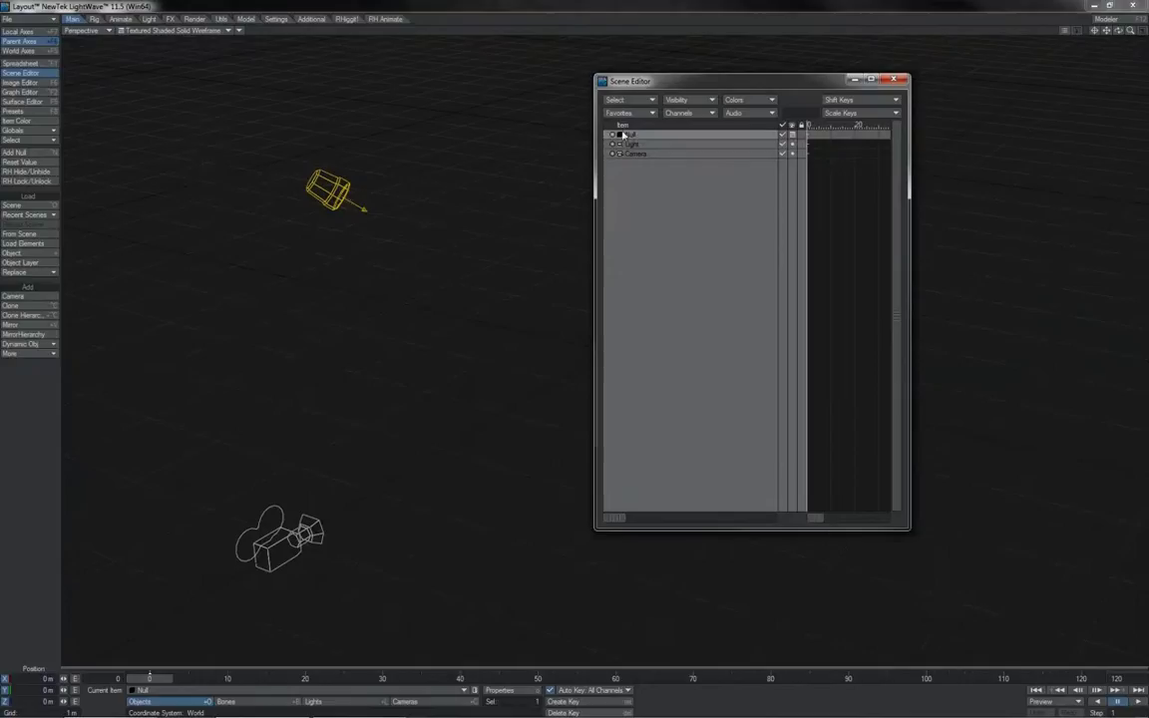
click(897, 79)
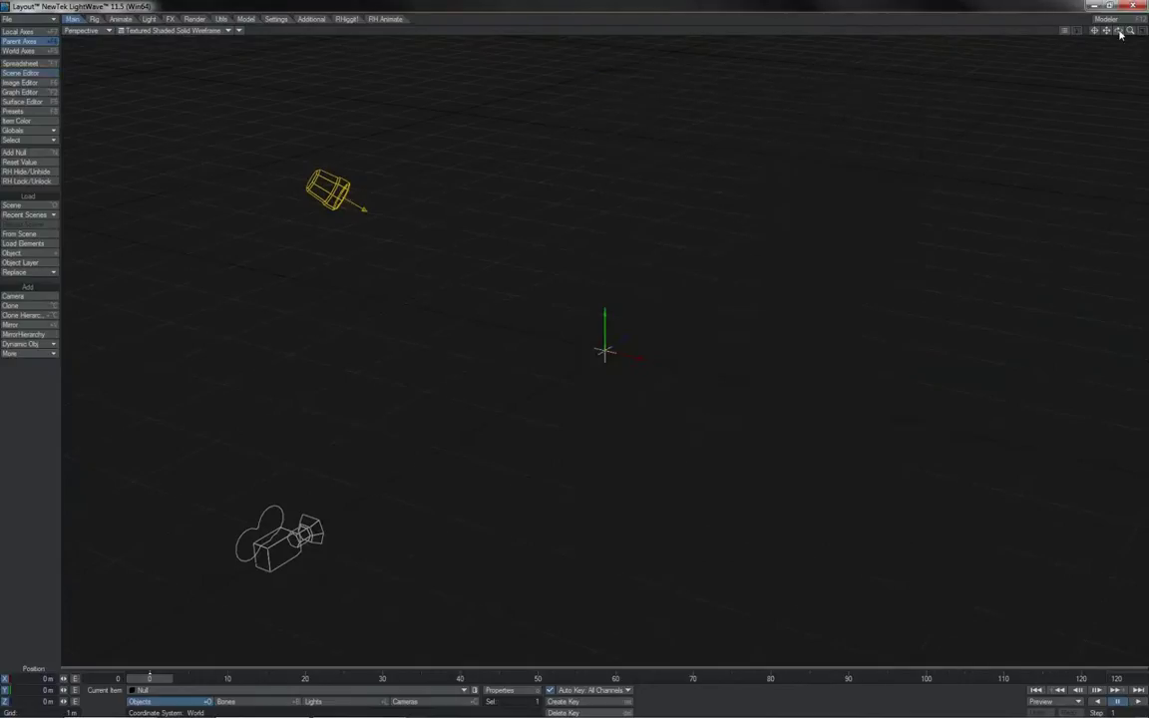
drag(1118, 33, 1131, 29)
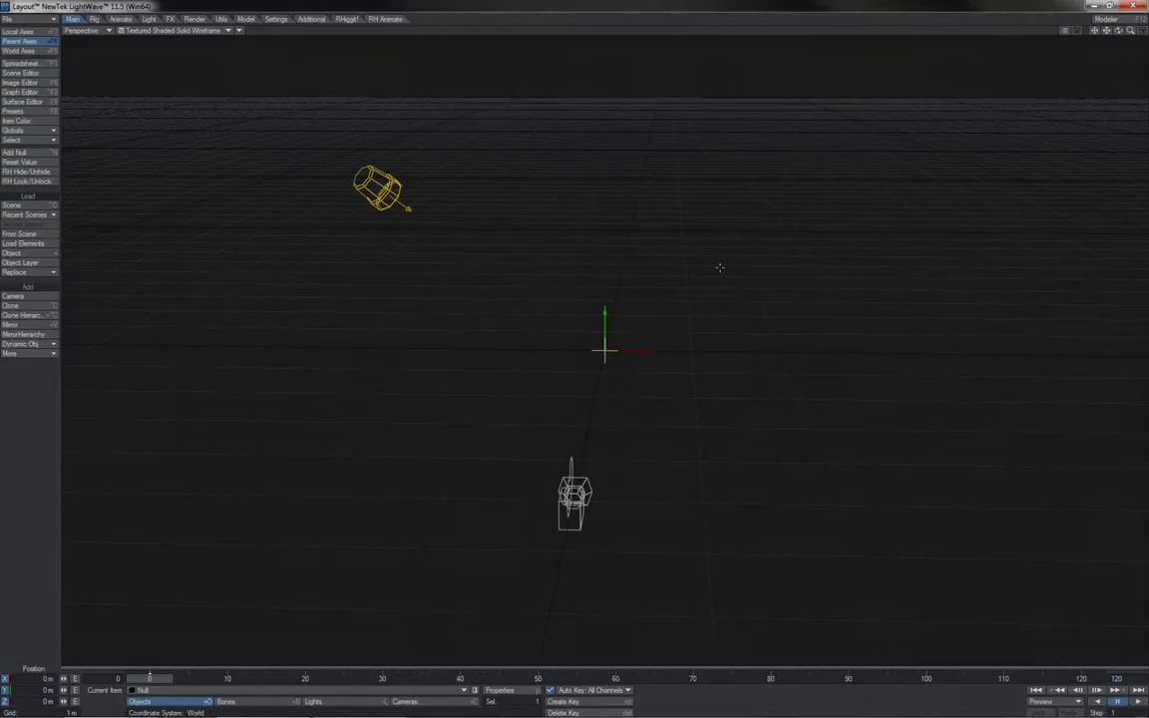
drag(1118, 33, 1121, 33)
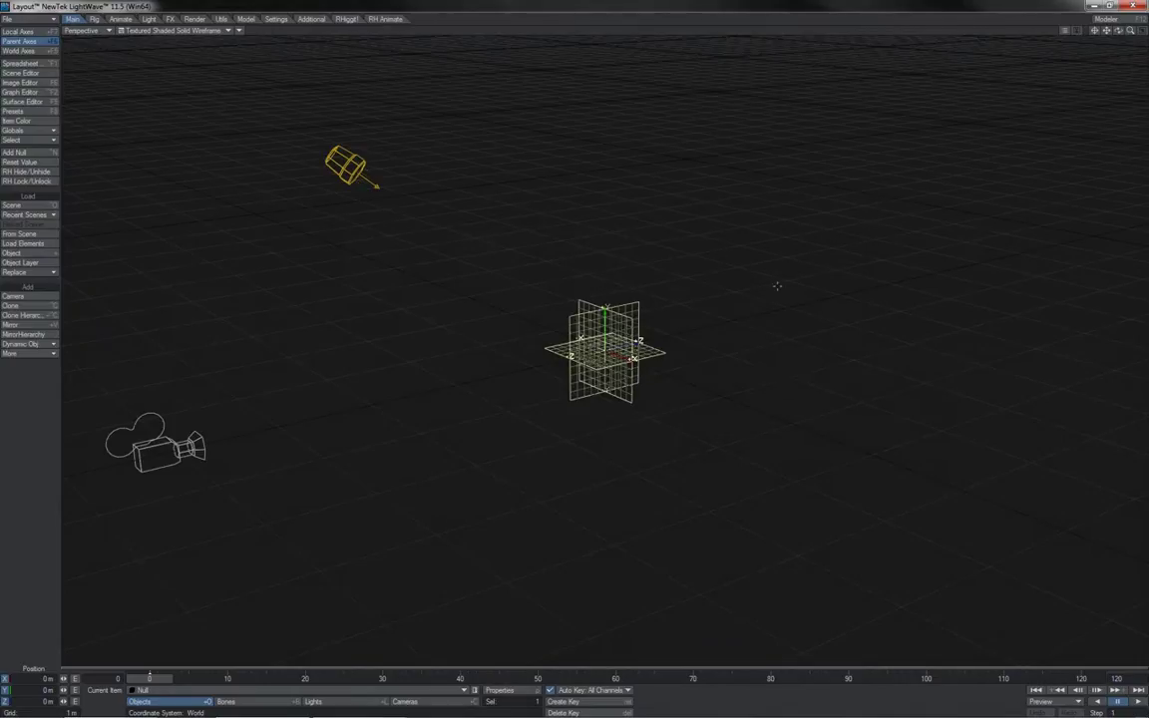
drag(1129, 31, 1140, 31)
alt+drag(575, 357, 763, 365)
mouse_move(1118, 31)
mouse_down()
mouse_move(1134, 29)
mouse_move(1106, 46)
mouse_move(1137, 19)
mouse_move(1123, 30)
mouse_move(1137, 22)
mouse_move(1125, 32)
mouse_move(1143, 35)
mouse_move(1104, 33)
mouse_up()
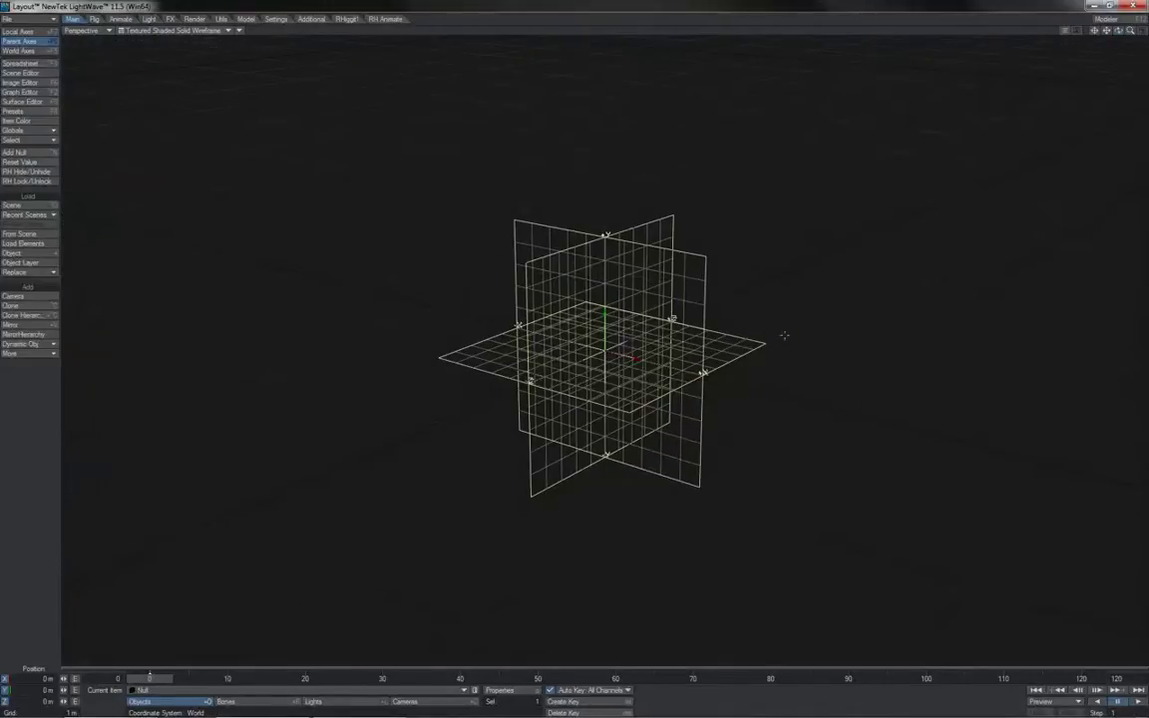
Step: Move the null along the ground plane to about X -351 mm, Z 392 mm
drag(785, 336, 875, 246)
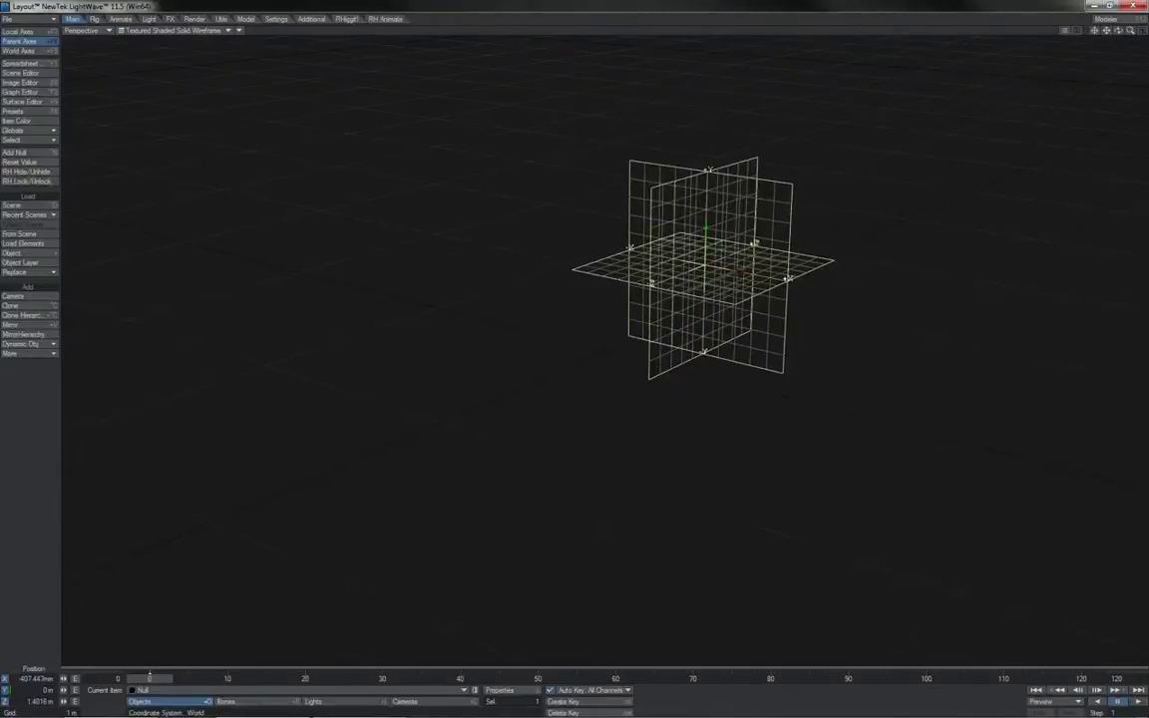
drag(703, 265, 739, 398)
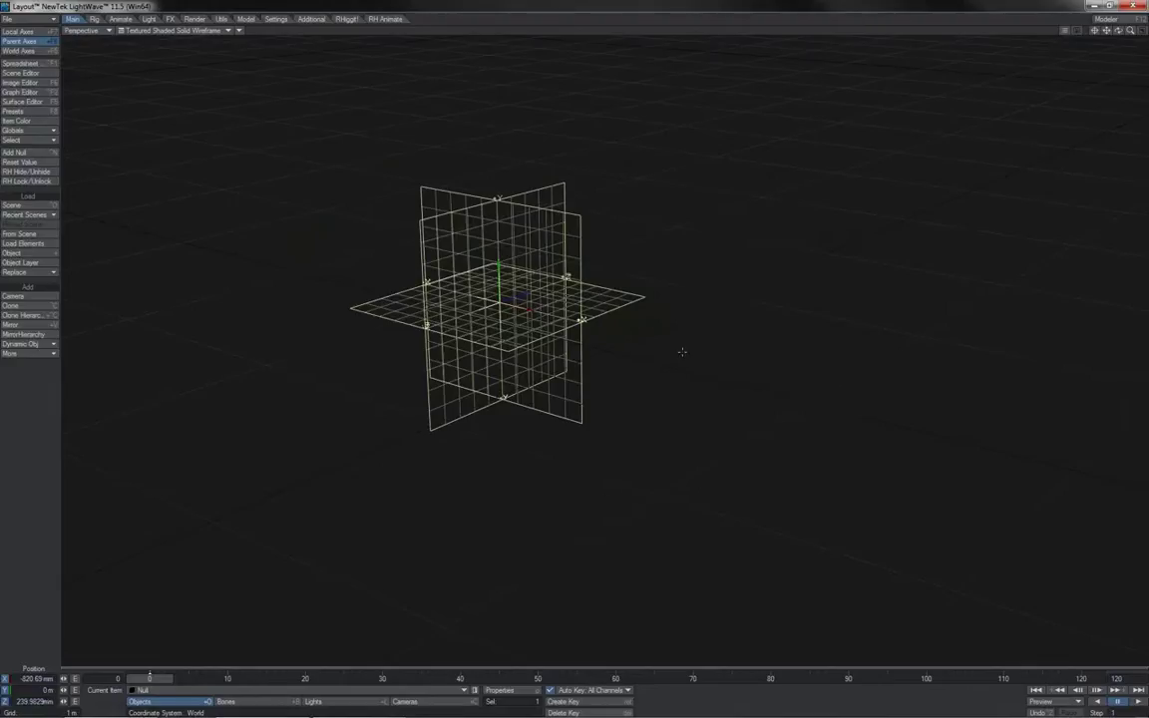
drag(681, 352, 779, 274)
drag(598, 221, 596, 314)
Step: Rotate the null freely in heading, pitch and bank so it is tilted against the world grid
key(y)
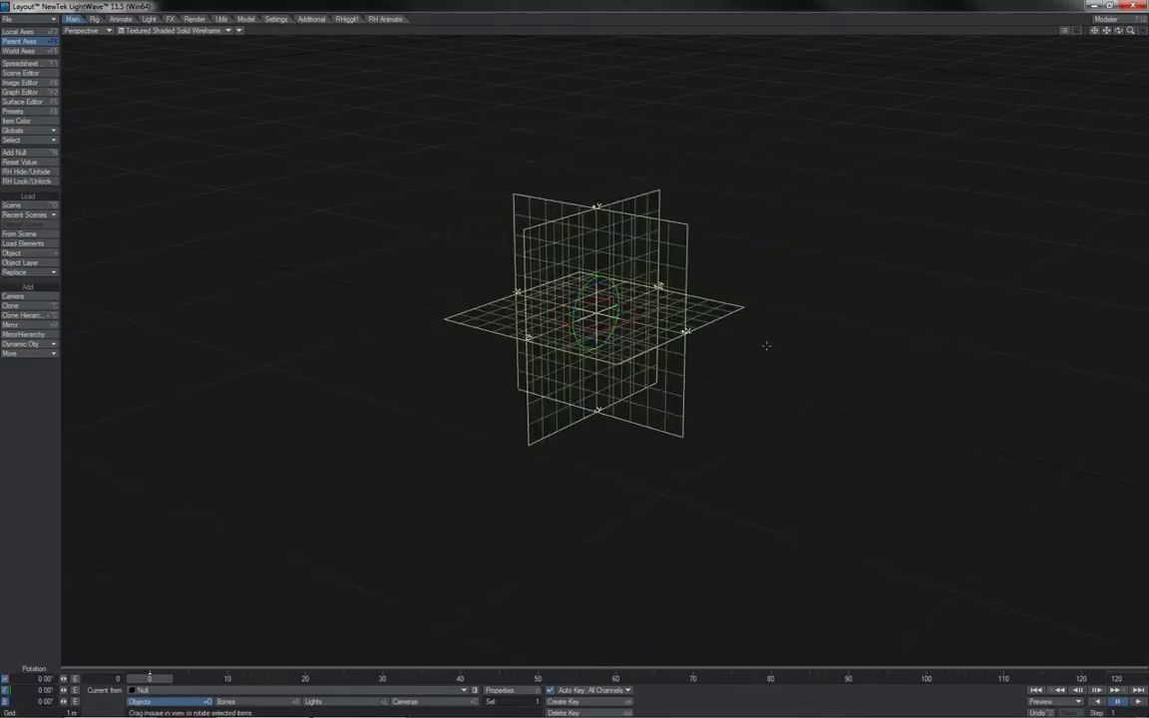
mouse_move(766, 345)
mouse_down()
mouse_move(795, 294)
mouse_move(820, 351)
mouse_move(816, 377)
mouse_move(774, 304)
mouse_move(672, 301)
mouse_up()
right_drag(765, 346, 805, 346)
mouse_move(889, 240)
right_down()
mouse_move(794, 239)
mouse_move(888, 239)
right_up()
Step: Compare the tilted null's move handles in the Local, Parent and World Axes coordinate systems
key(t)
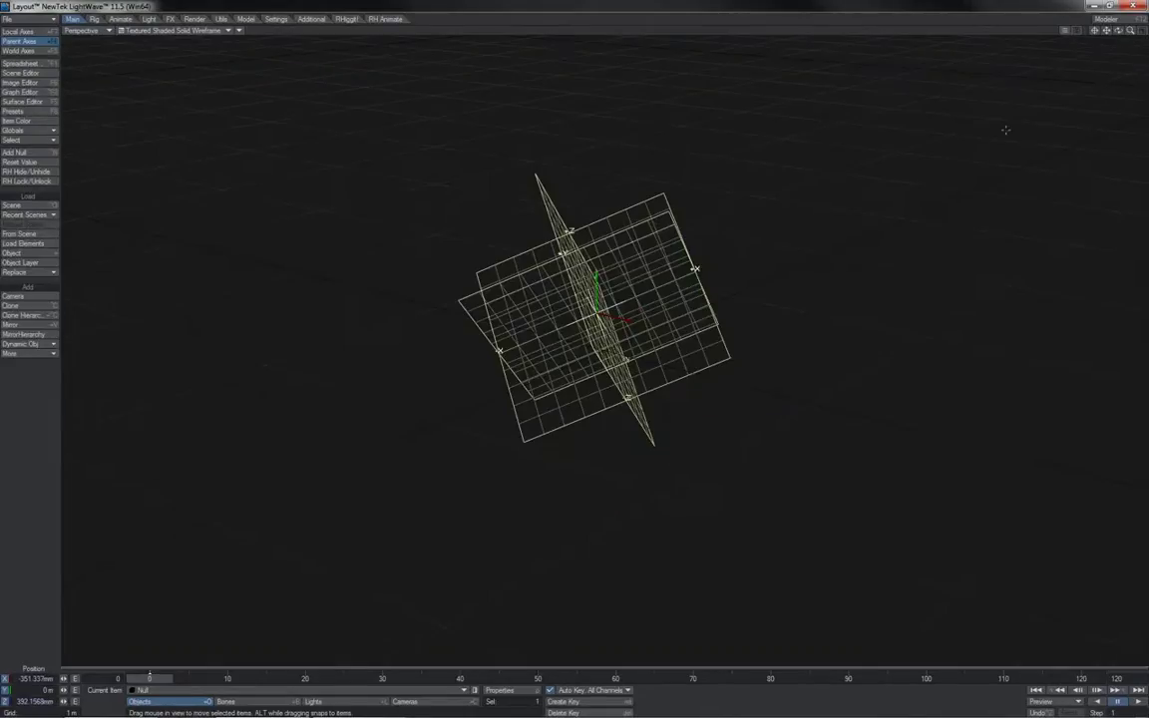
drag(1116, 33, 1024, 31)
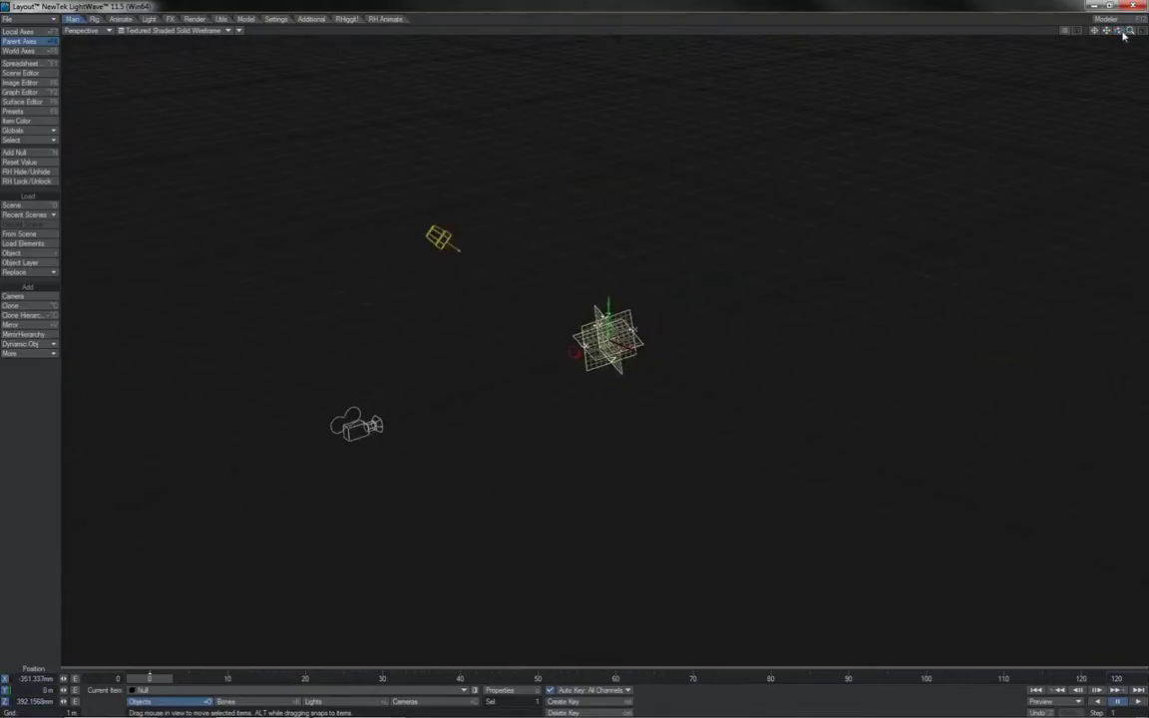
drag(1118, 32, 916, 45)
drag(1129, 31, 562, 70)
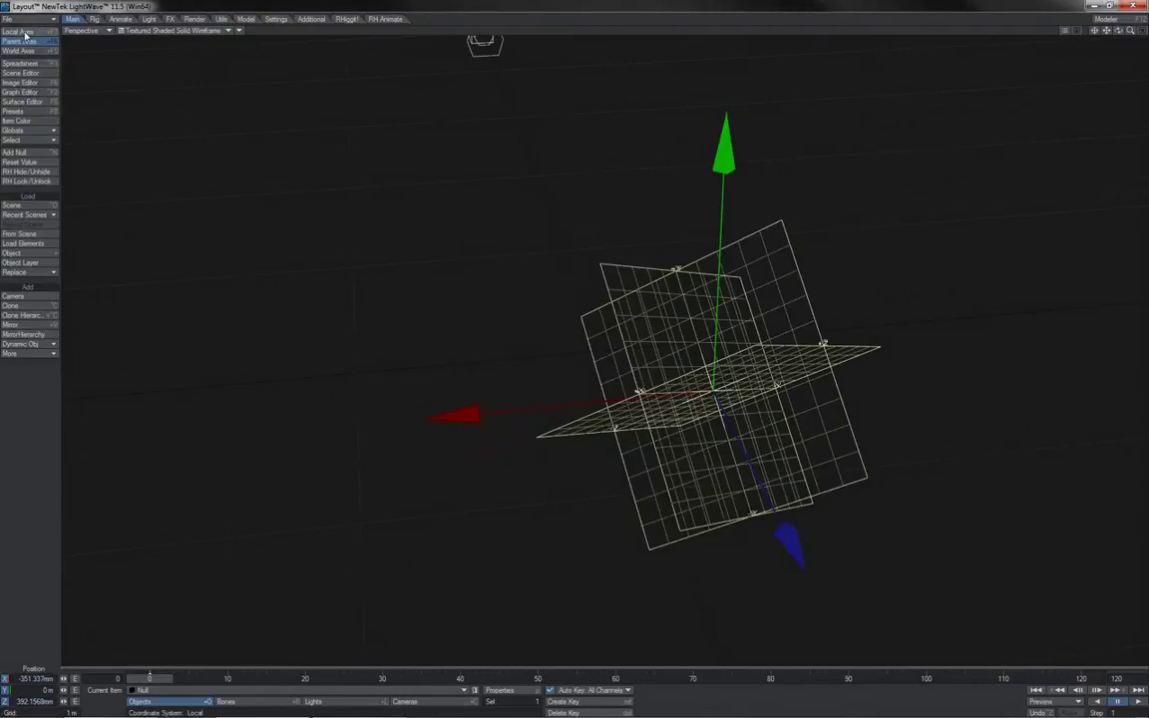
click(22, 32)
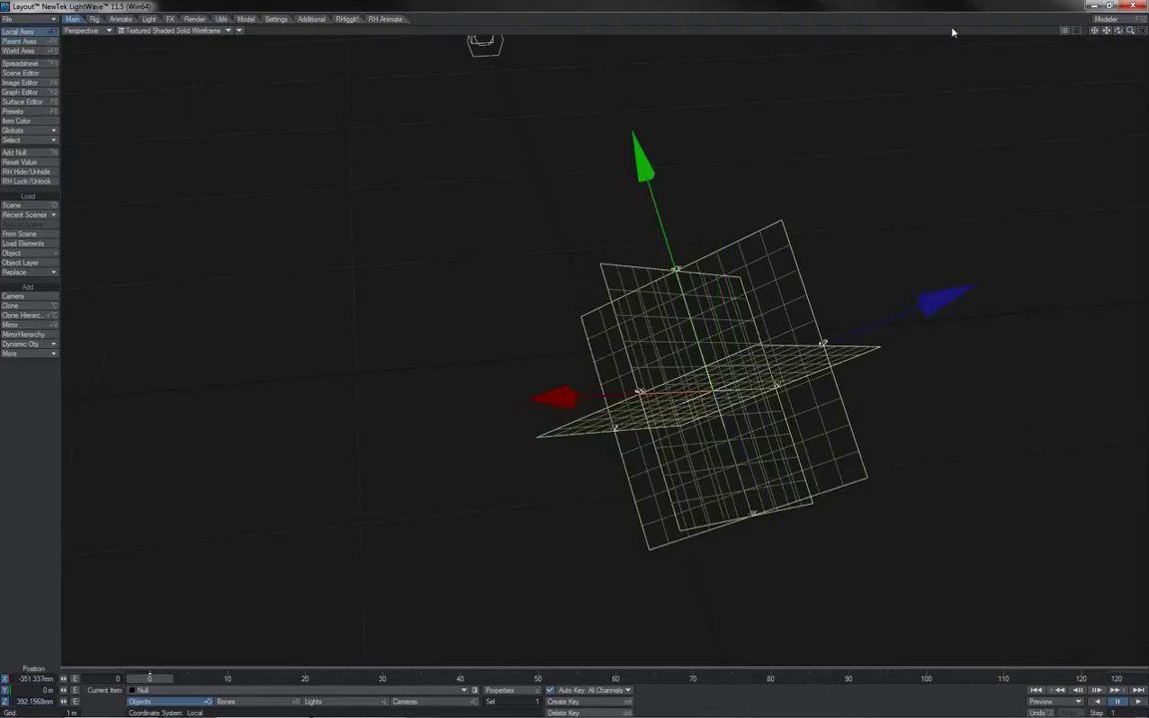
mouse_move(1117, 29)
mouse_down()
mouse_move(1143, 31)
mouse_move(1118, 31)
mouse_up()
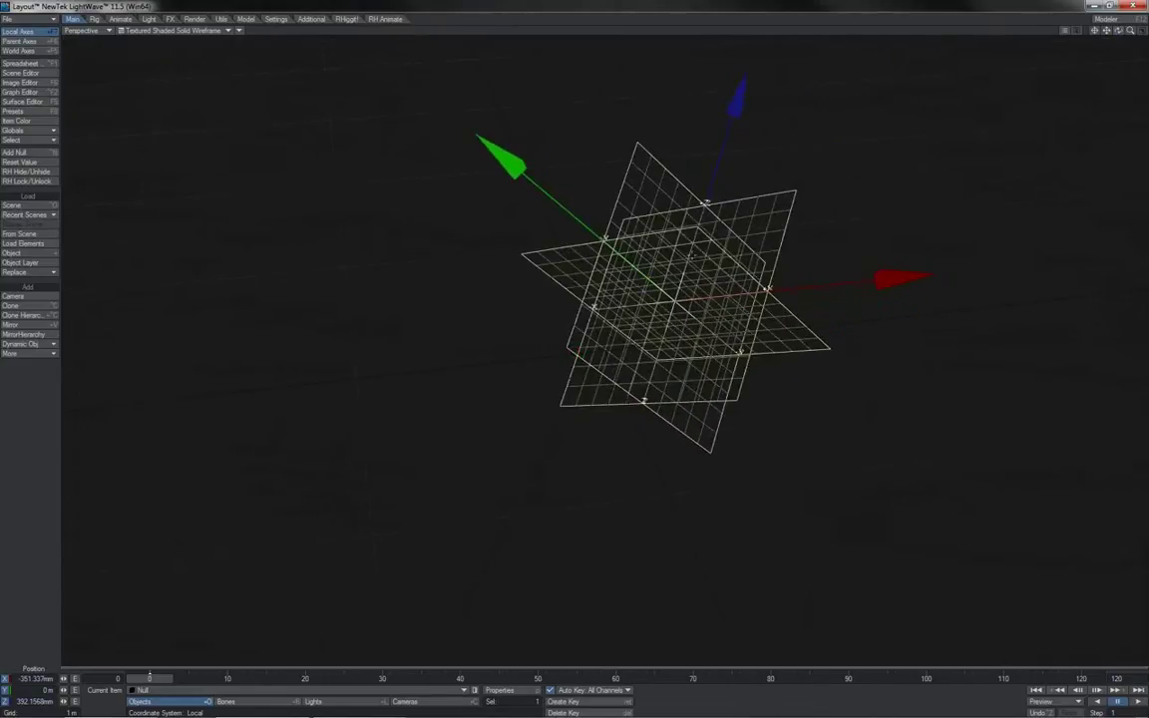
click(42, 42)
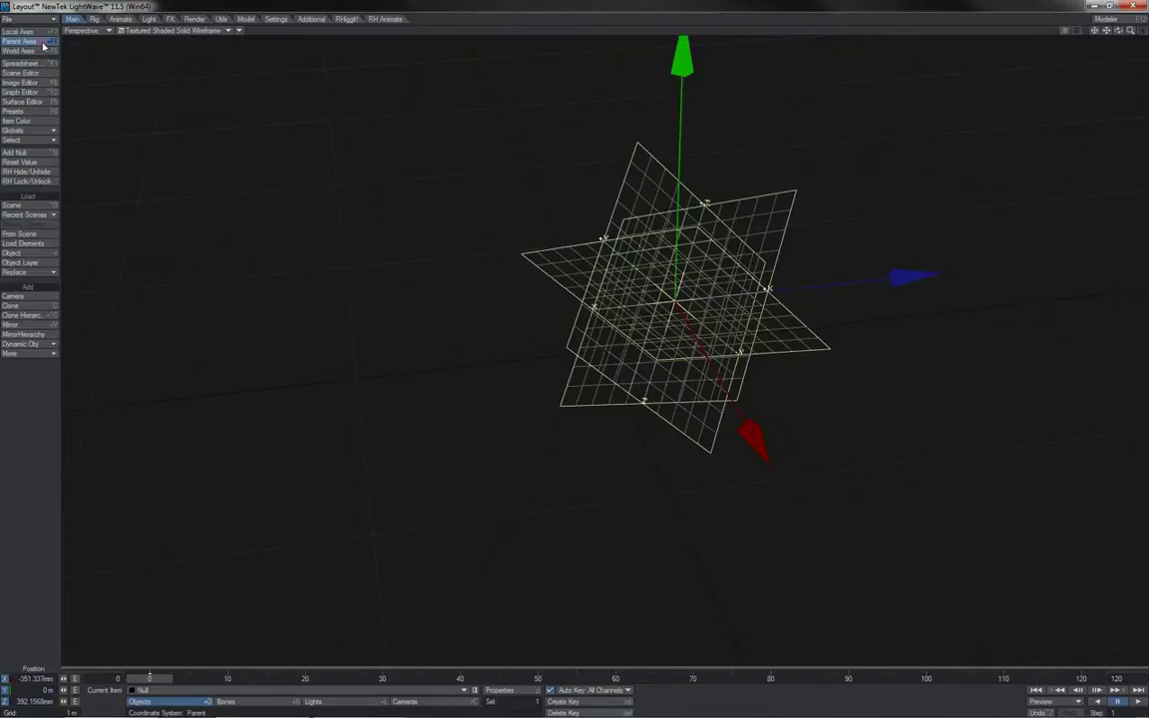
click(43, 51)
Step: Open the Scene Editor and parent Null2 to Null
click(40, 73)
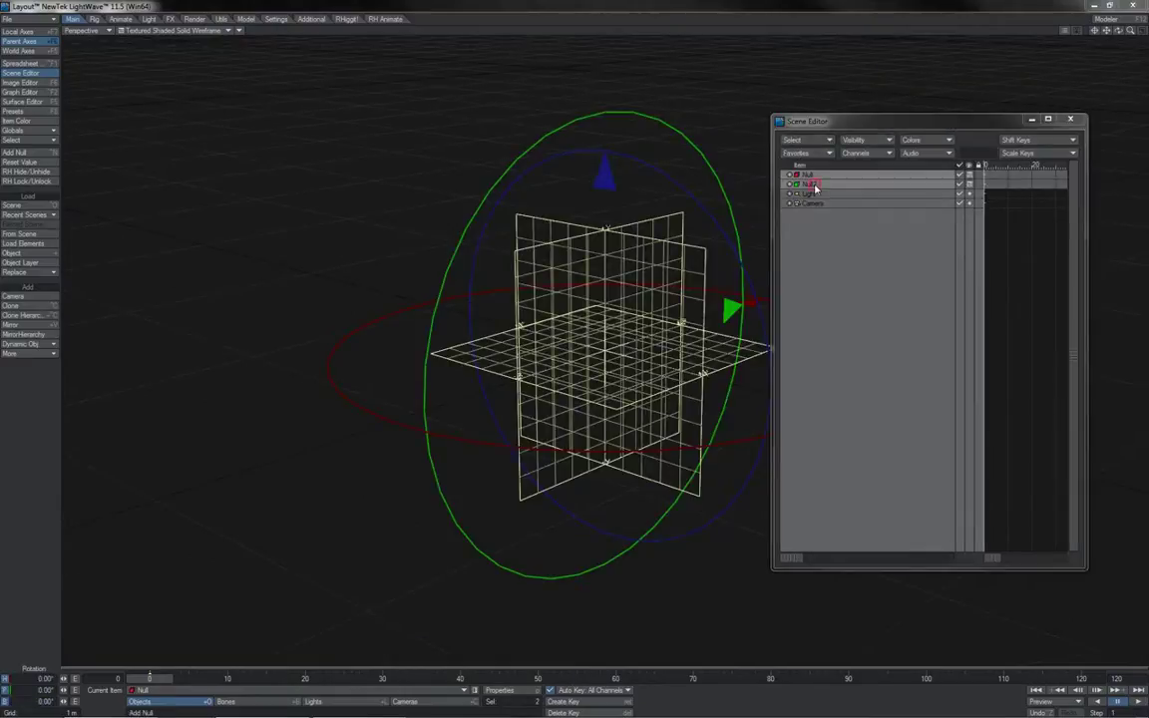
click(810, 185)
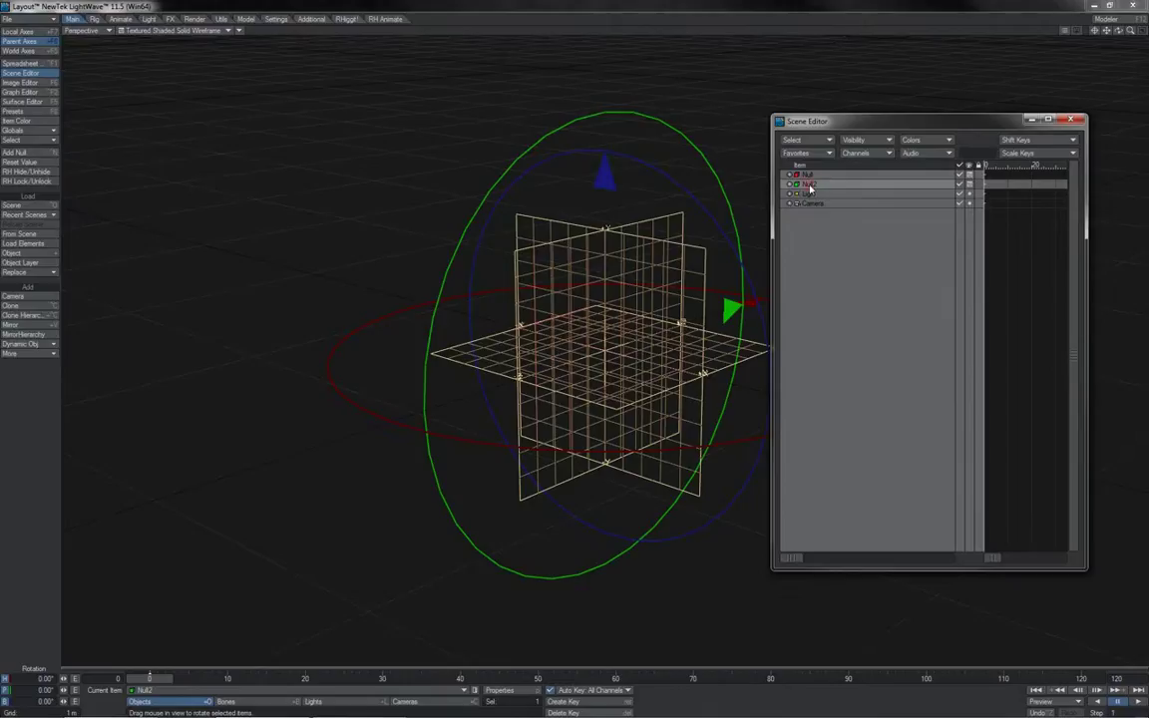
click(812, 177)
drag(812, 177, 812, 177)
Step: Move the child Null2 away from its parent to about X -570 mm, Y 783 mm, Z 1.03 m
key(t)
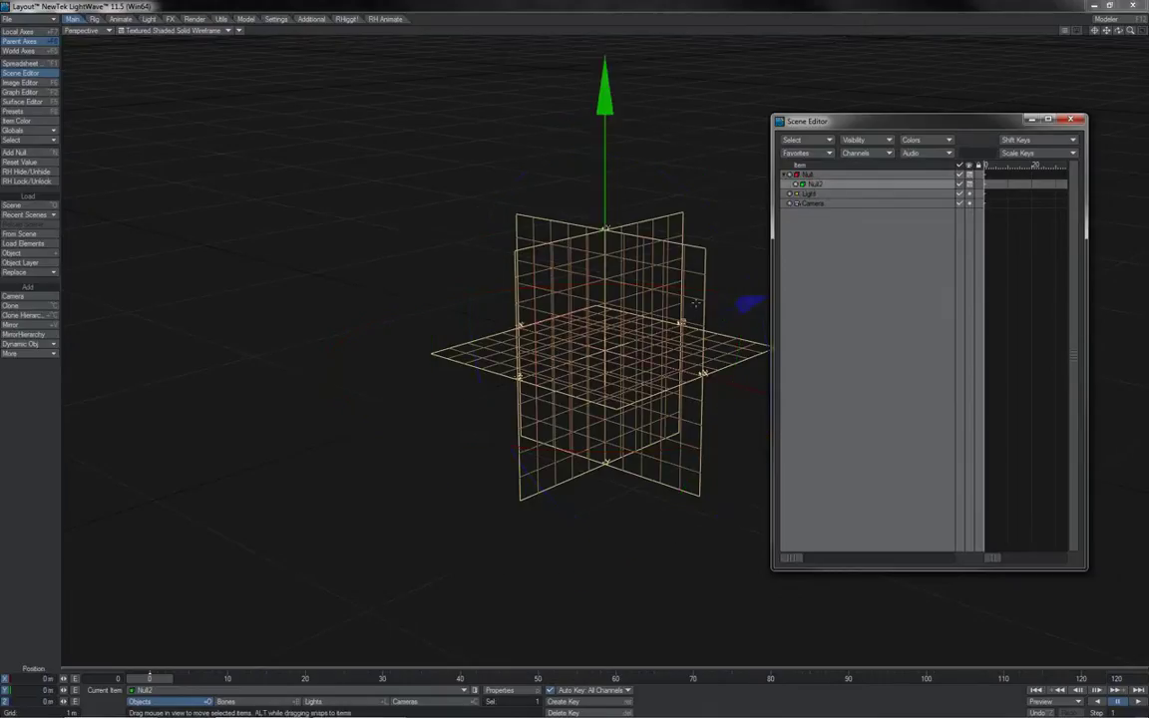
drag(630, 287, 573, 304)
drag(656, 229, 657, 74)
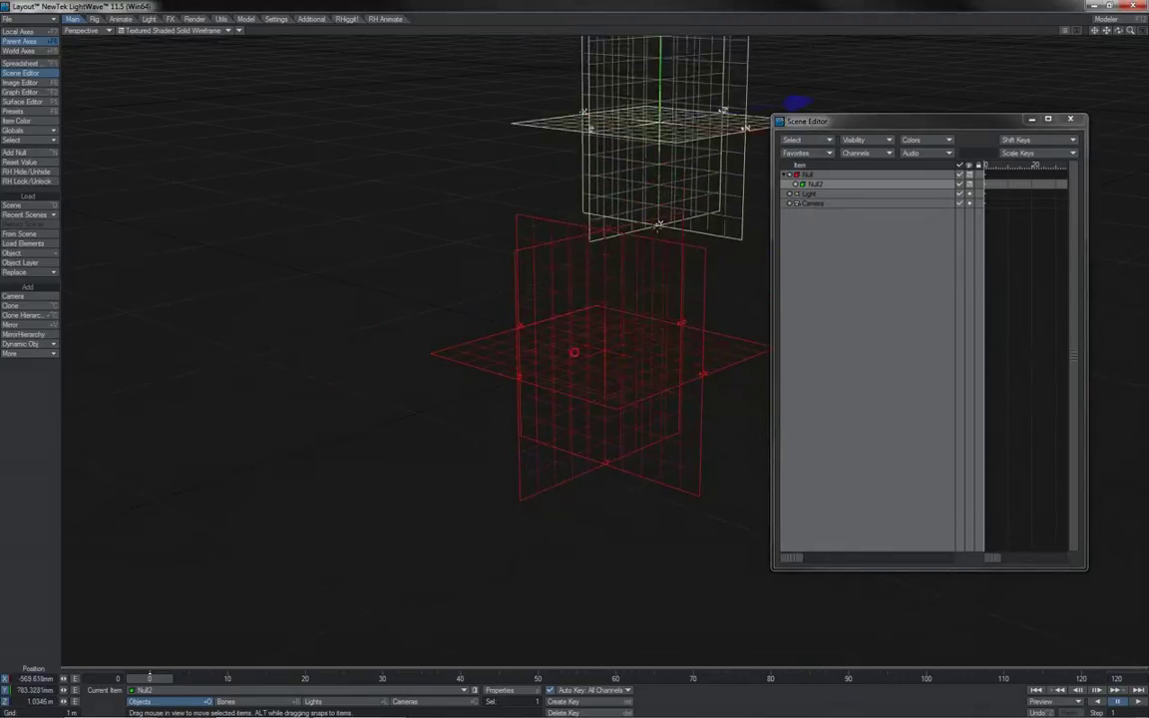
Step: Close the Scene Editor and move the parent Null along the ground plane to about X 70 mm, Z -926 mm
click(813, 175)
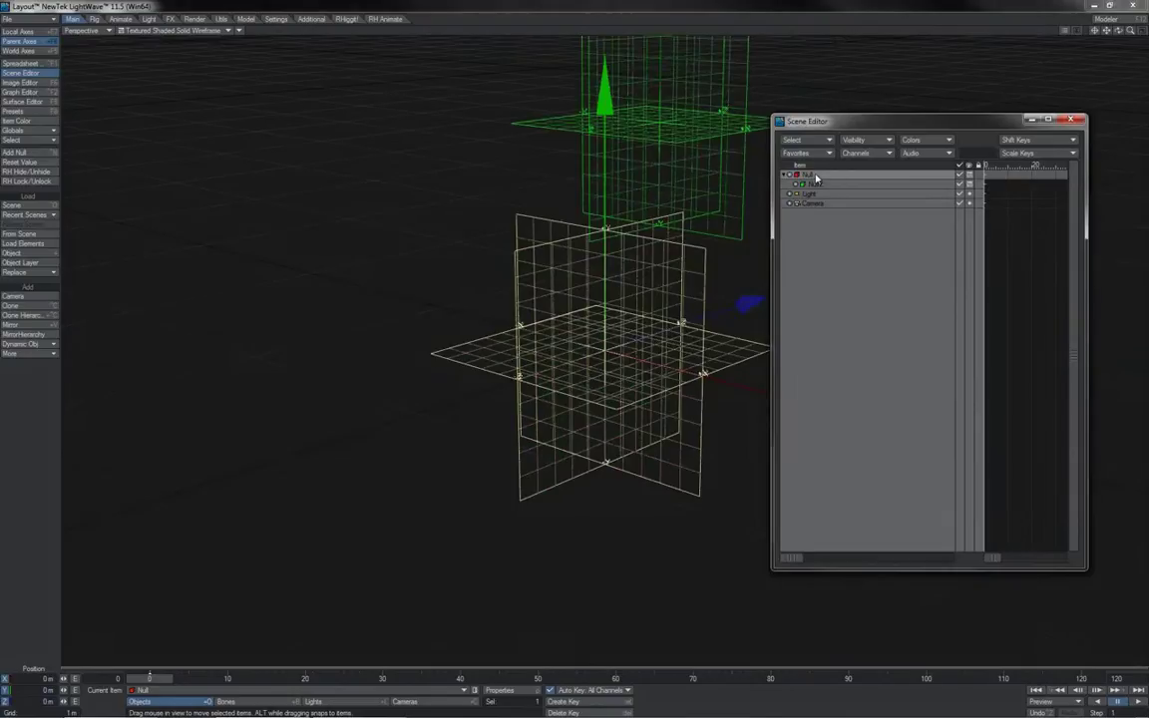
click(1070, 120)
mouse_move(1128, 36)
mouse_down()
mouse_move(1029, 34)
mouse_move(1122, 36)
mouse_up()
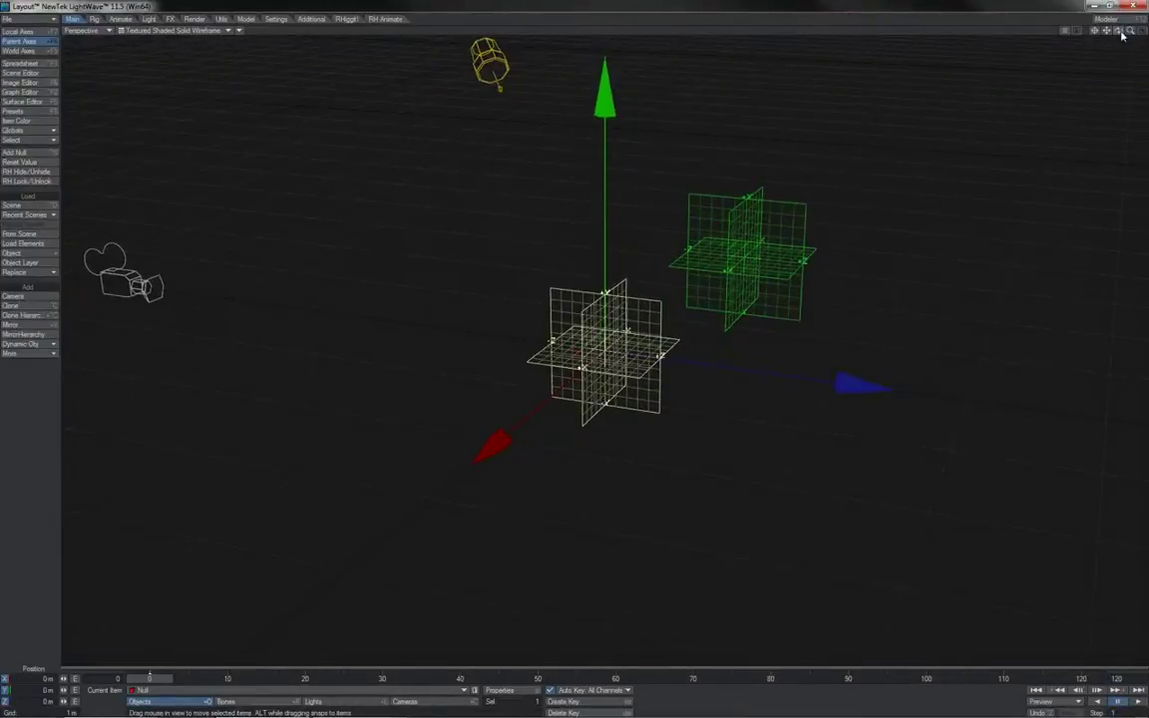
mouse_move(688, 468)
mouse_down()
mouse_move(738, 444)
mouse_move(589, 478)
mouse_move(699, 464)
mouse_up()
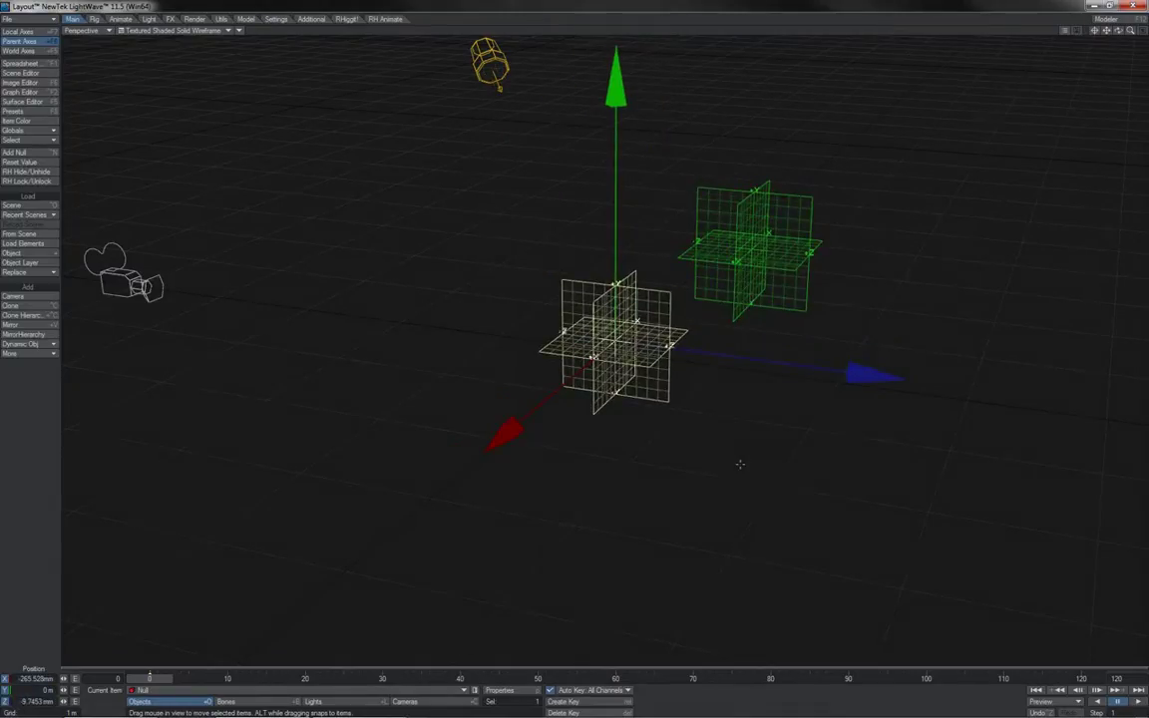
drag(739, 464, 621, 468)
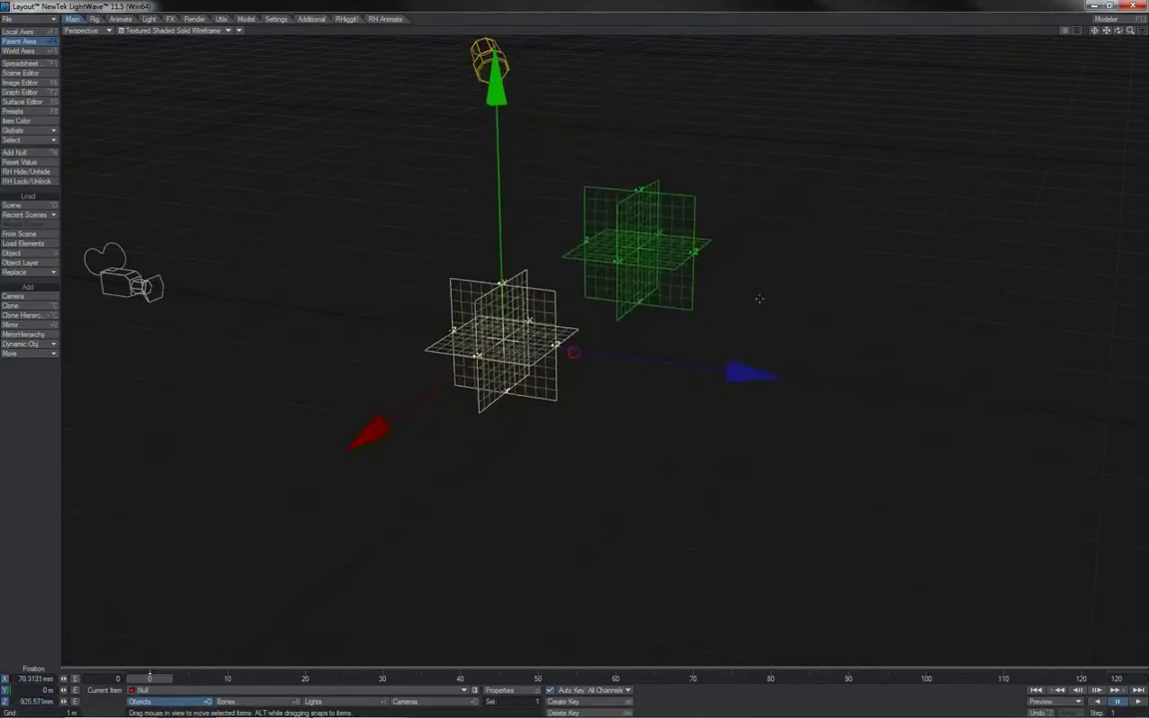
Step: Select Null2 and Null in turn to compare the child's and the parent's position values
click(675, 269)
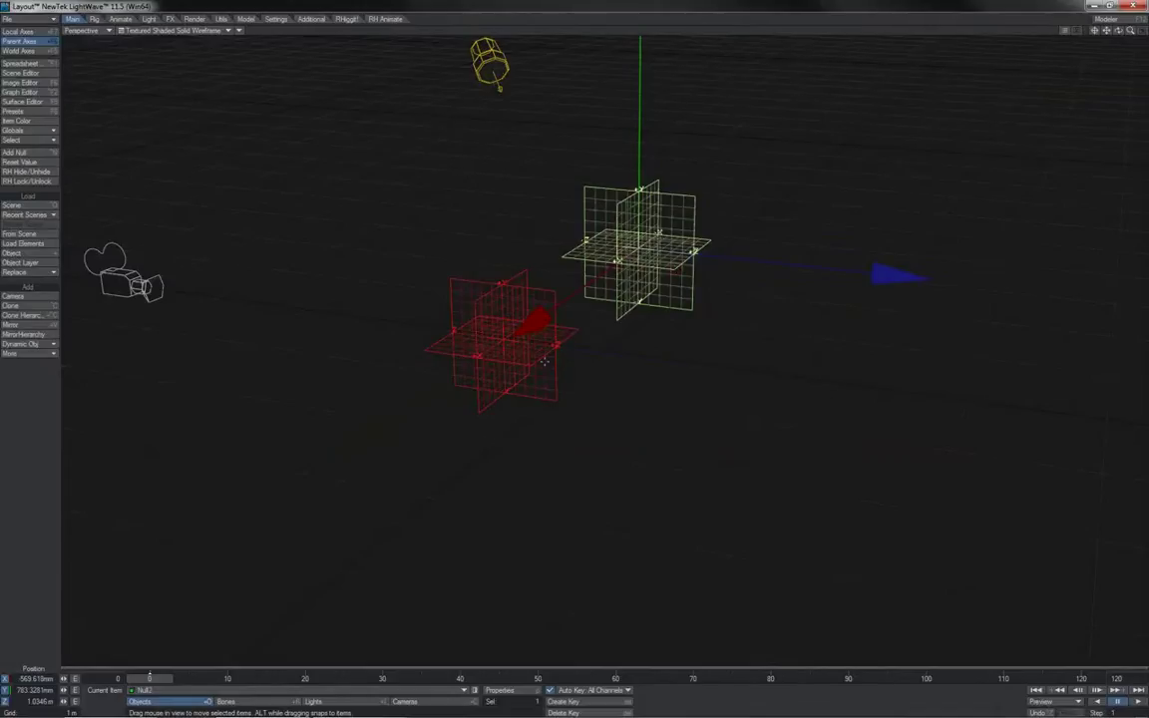
click(543, 361)
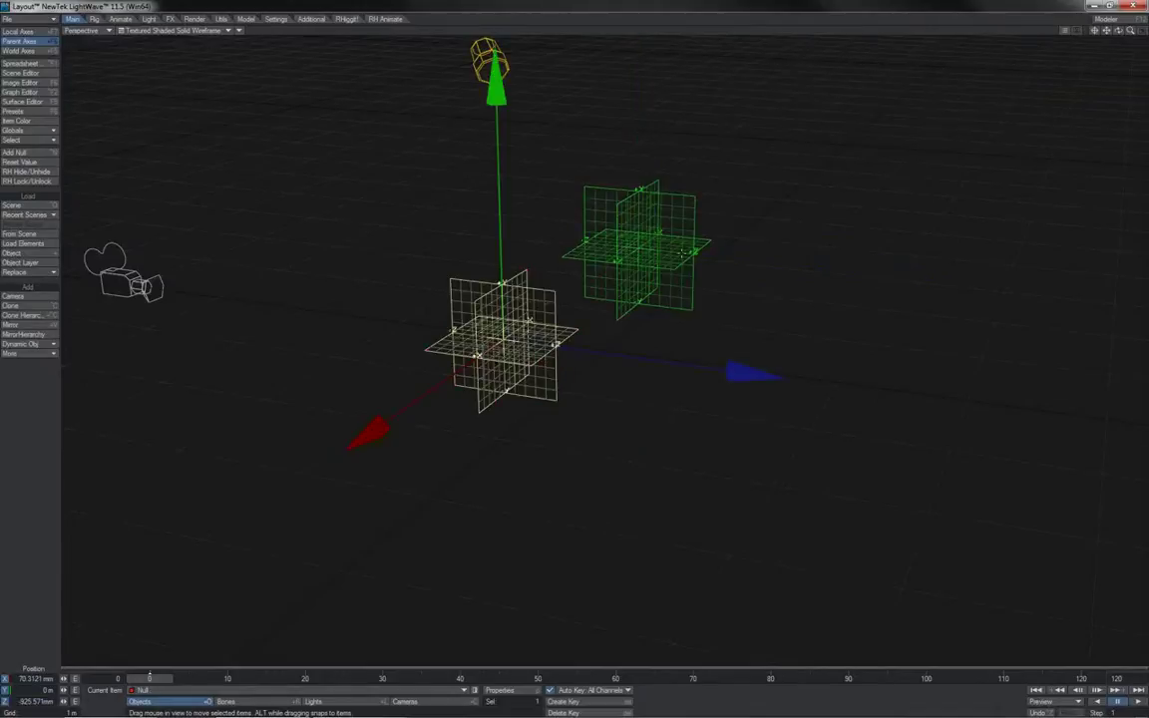
click(682, 254)
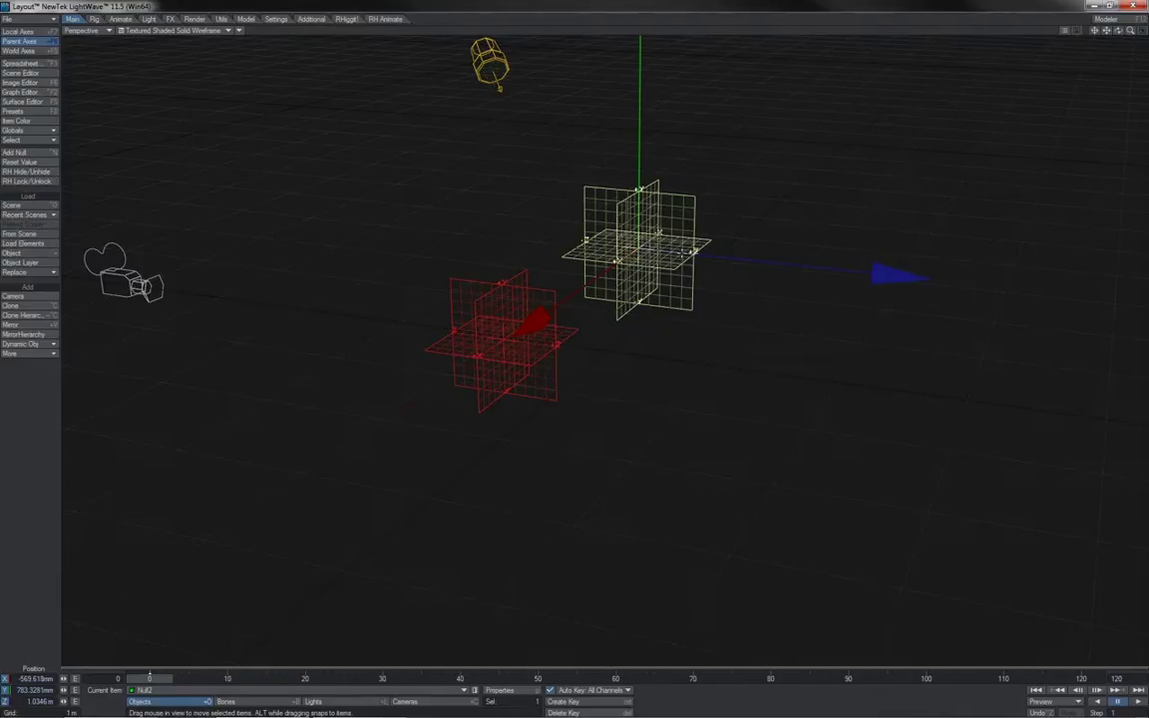
Step: Rotate the parent Null so that its child Null2 swings around to sit above it
click(536, 294)
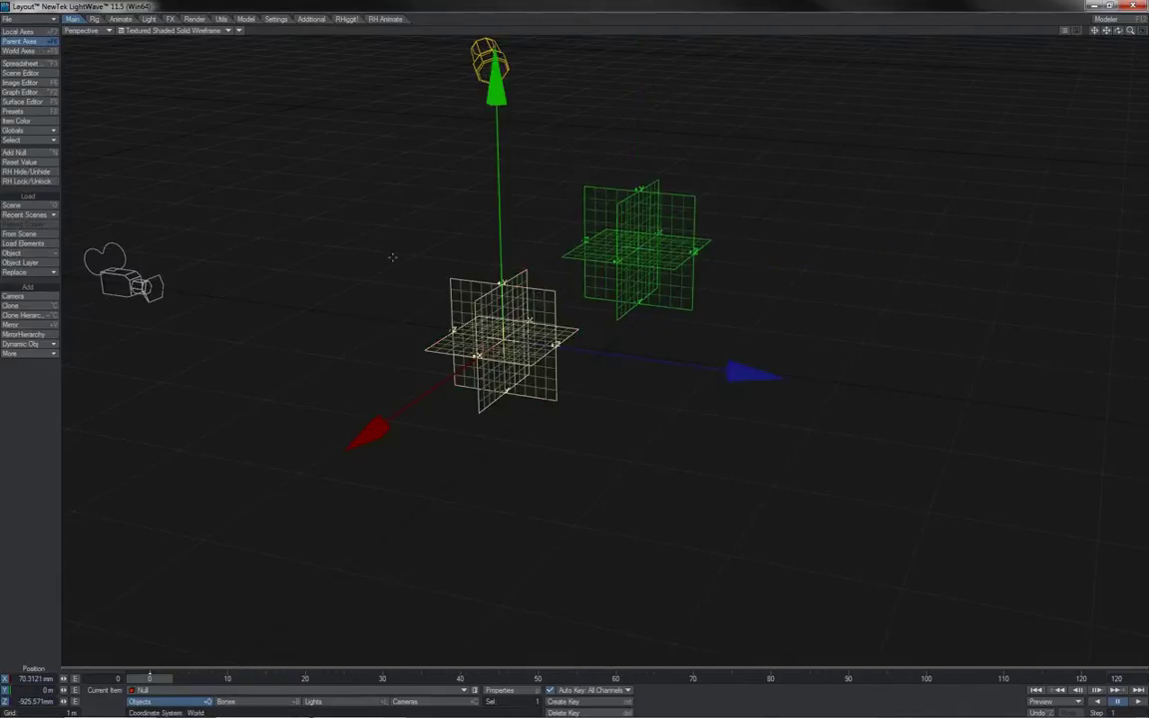
key(y)
drag(625, 370, 578, 307)
key(ctrl+z)
key(t)
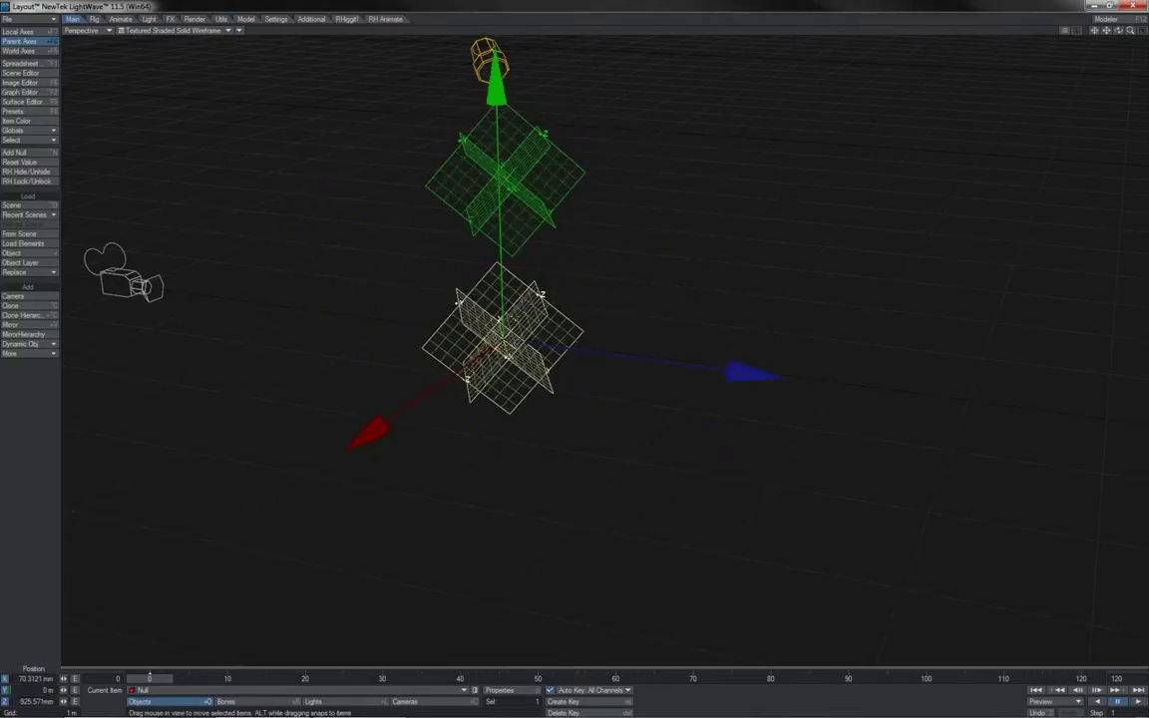
Step: Select the child Null2 and examine its move and rotate handles in the local and parent coordinate systems
click(542, 132)
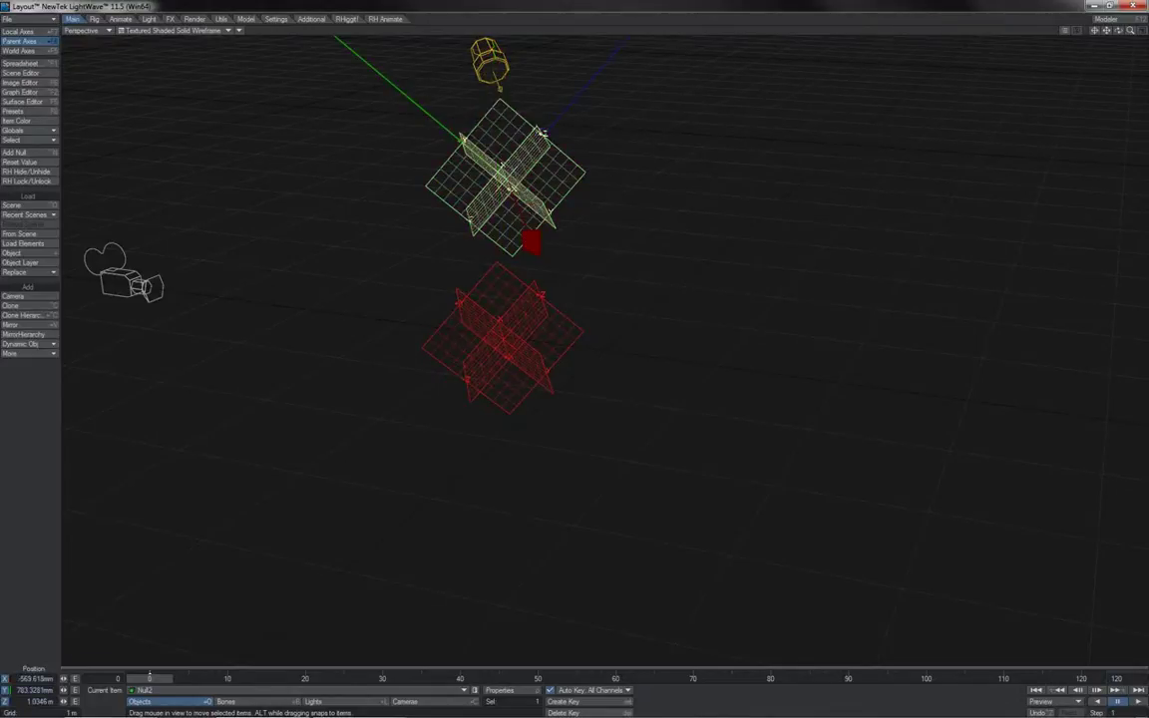
drag(561, 119, 504, 98)
click(45, 33)
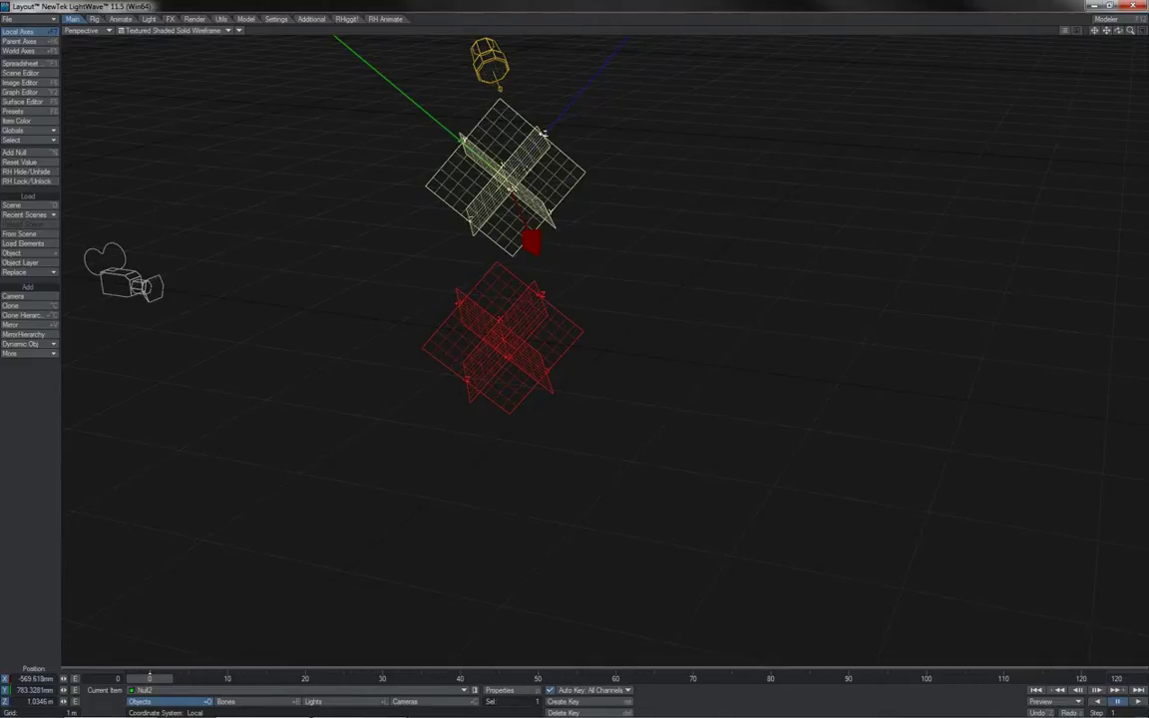
key(y)
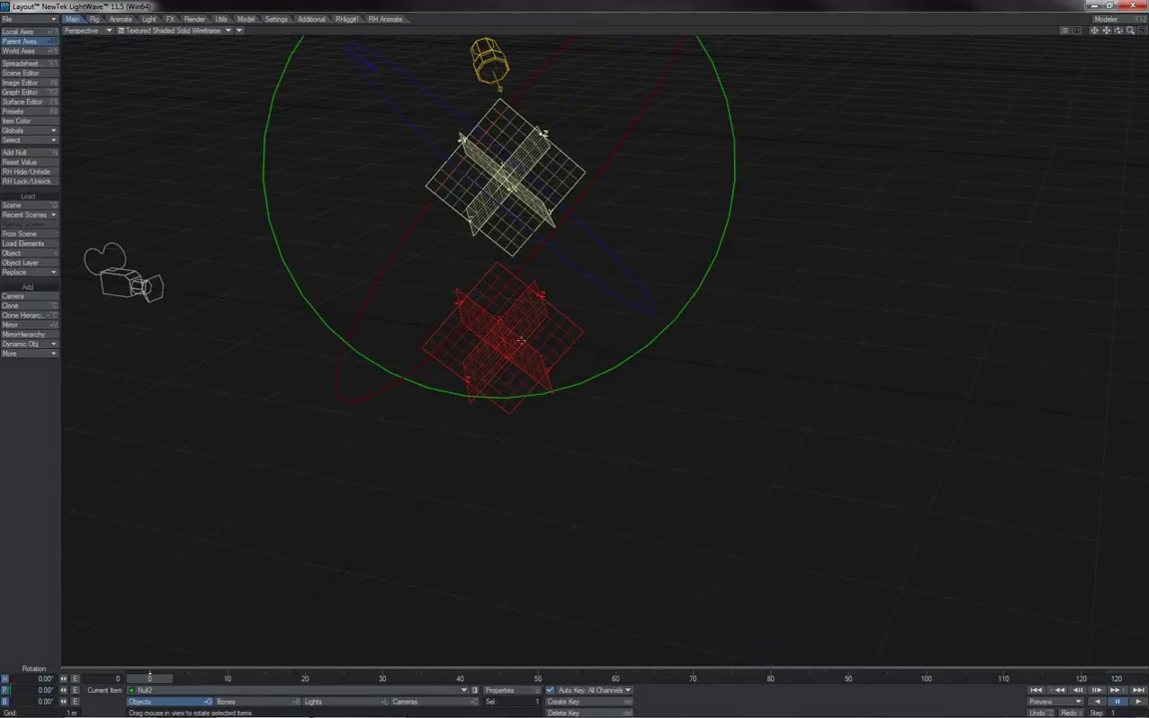
drag(521, 340, 503, 355)
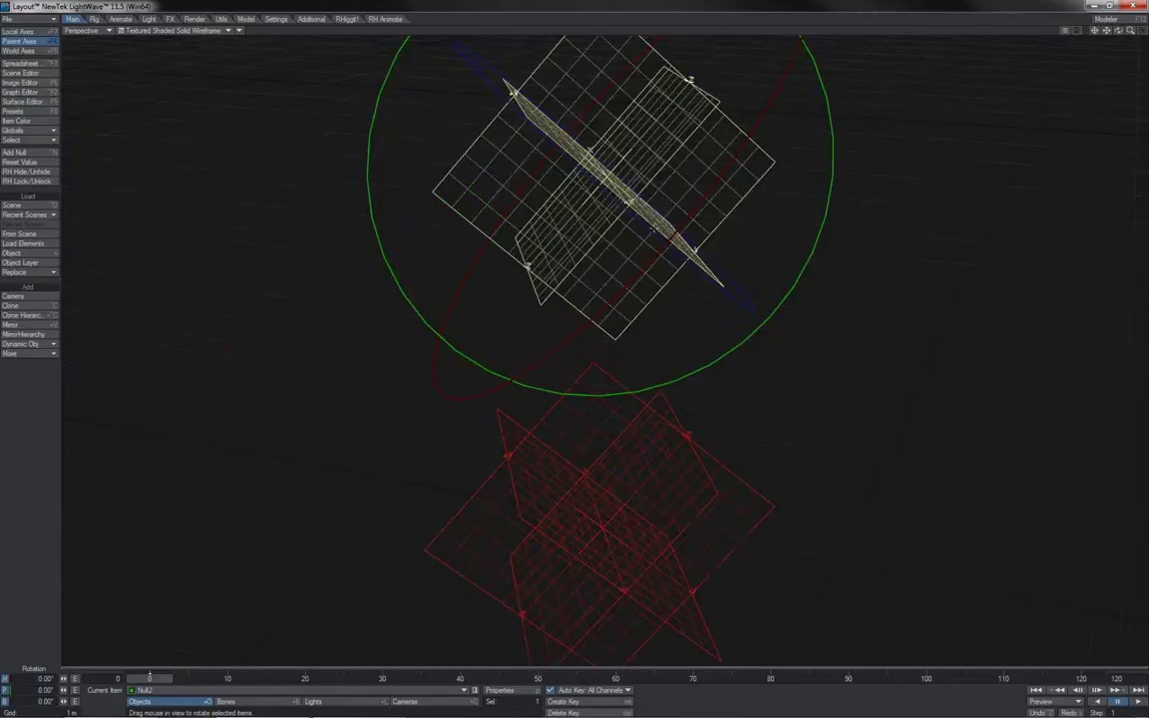
key(t)
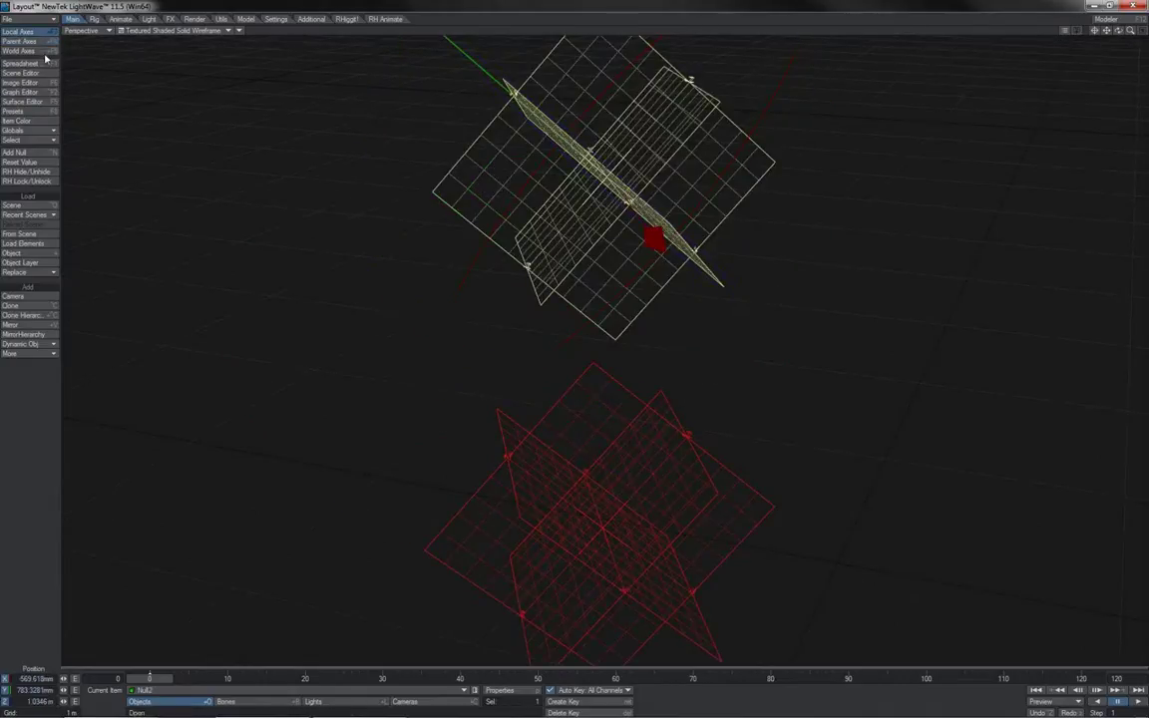
Step: Switch Null2 to world axes and review the parent-child hierarchy in the Scene Editor
click(41, 50)
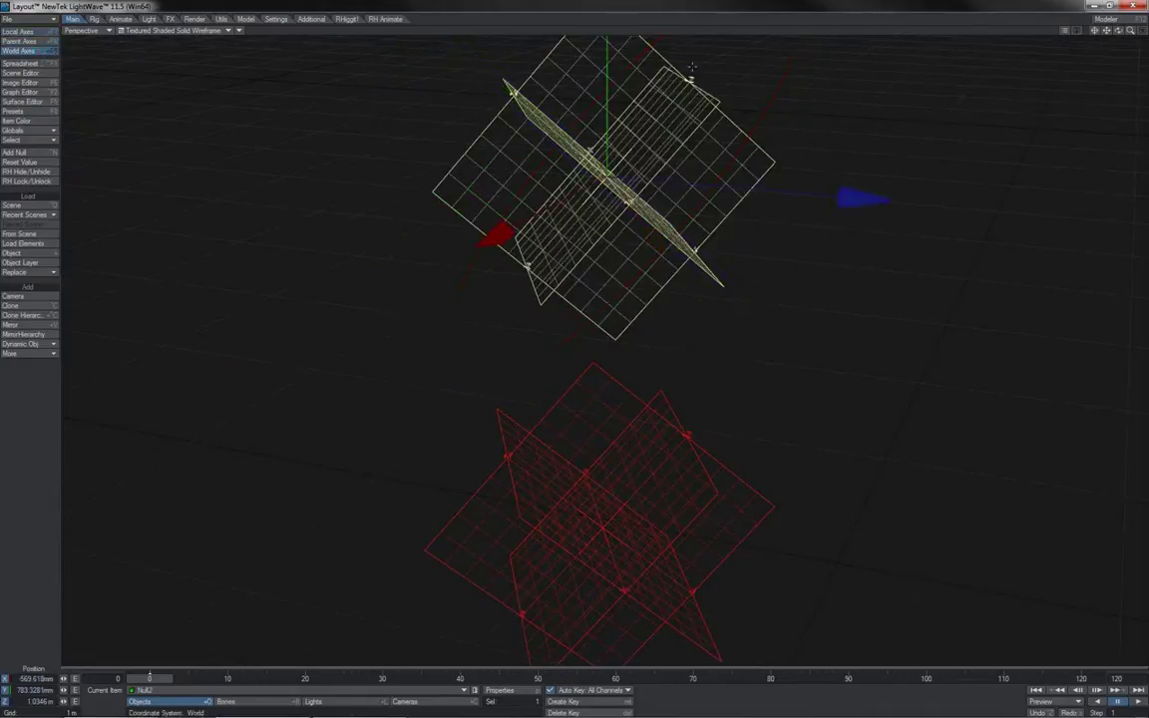
drag(1118, 30, 1010, 62)
drag(643, 187, 676, 188)
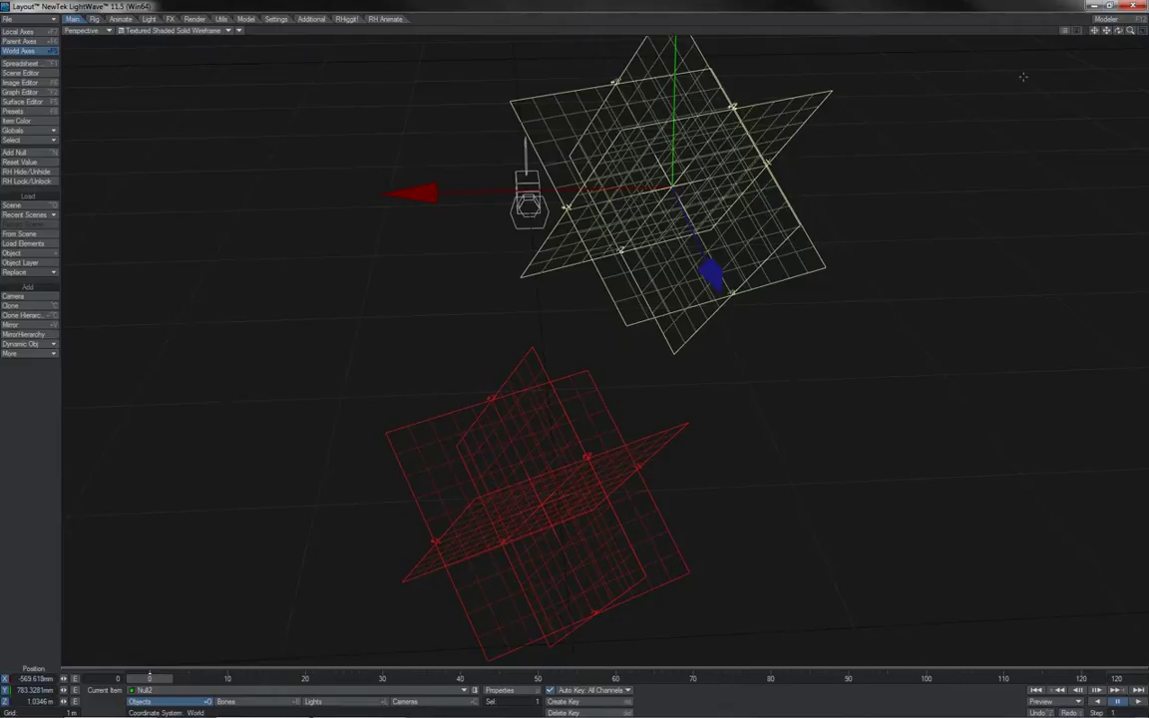
click(52, 74)
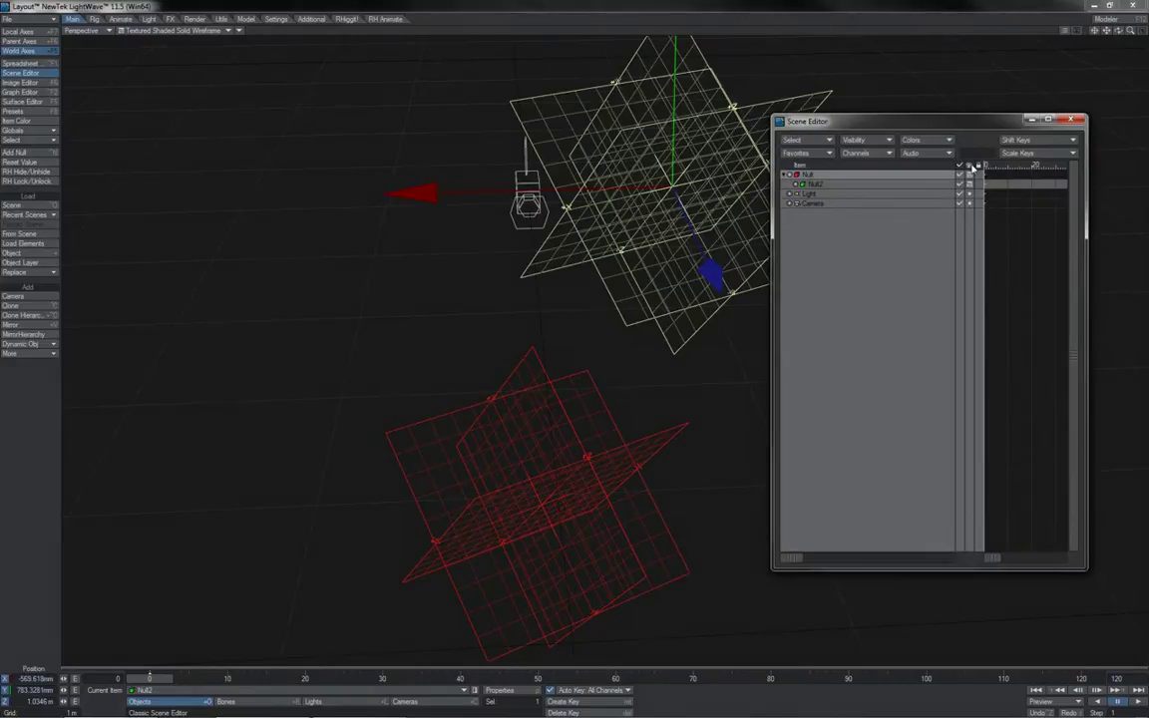
Step: Using parent axes, reset Null2's position and move it along Z to 1.97 m
click(19, 41)
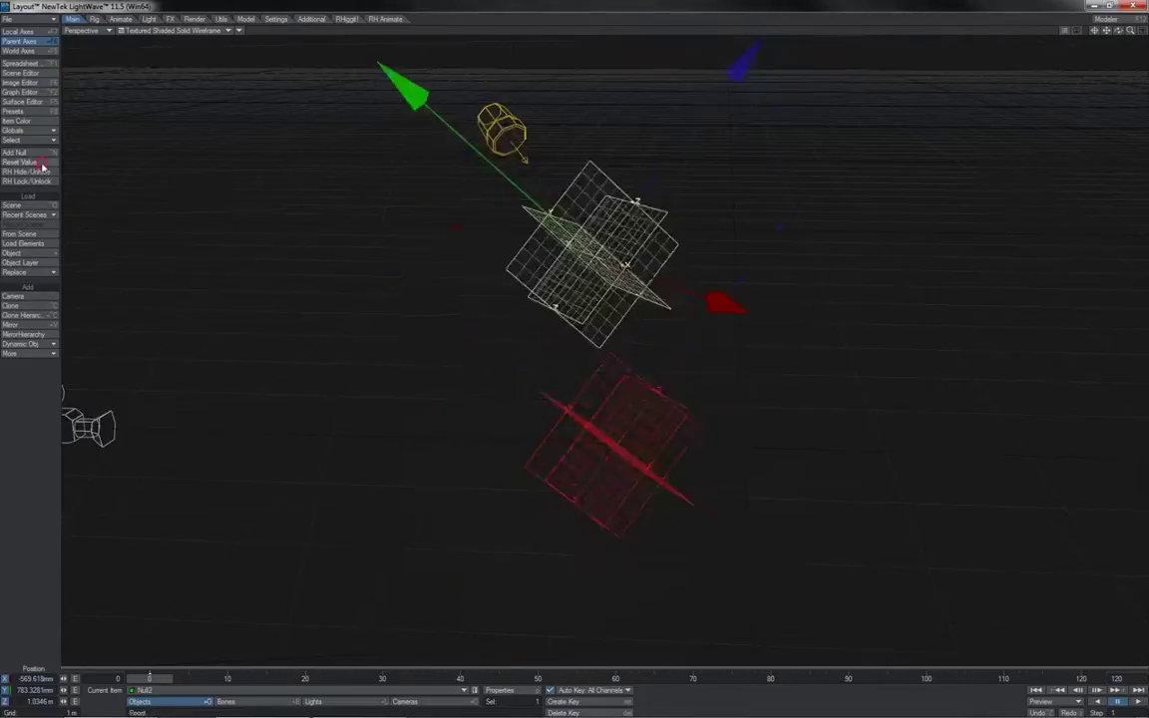
click(43, 164)
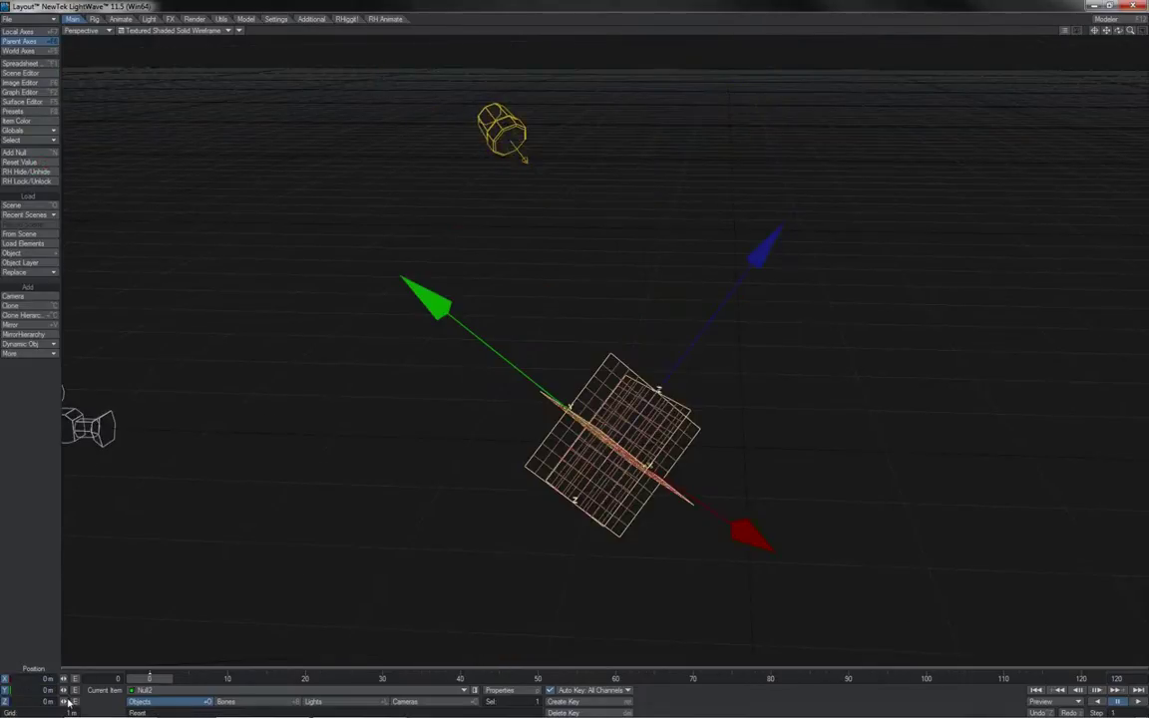
drag(66, 702, 261, 702)
Step: Compare Null2's world and parent axes in the orthographic views and check its Z position value
key(1)
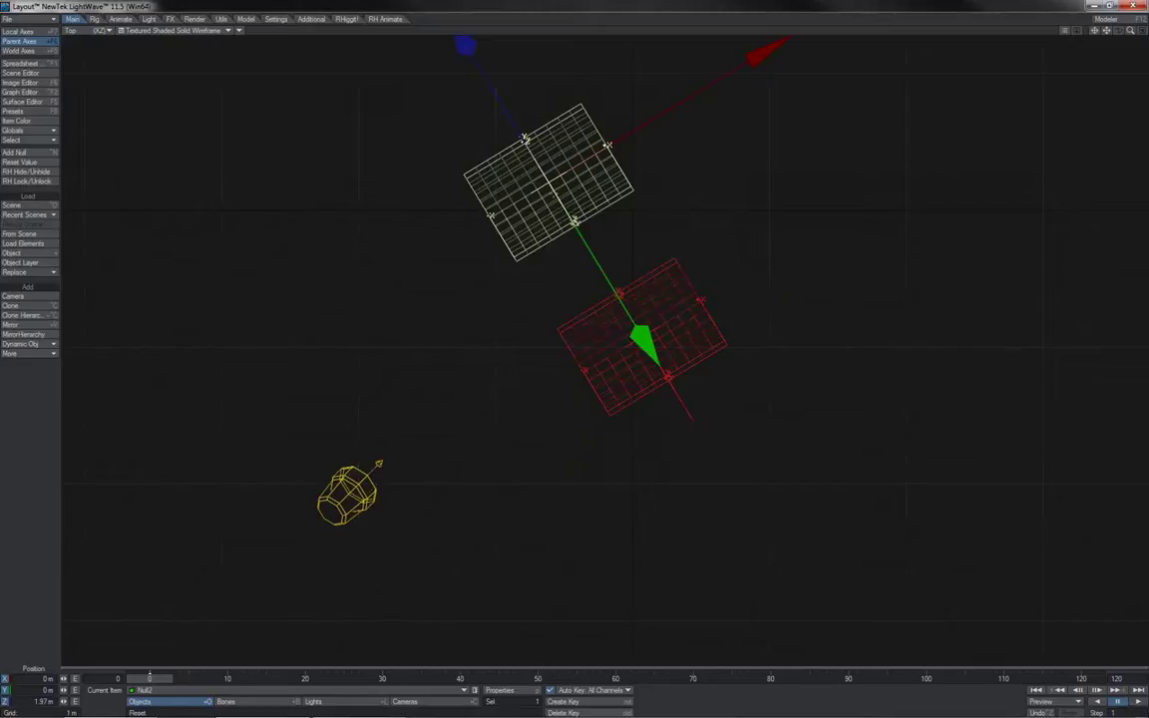
key(3)
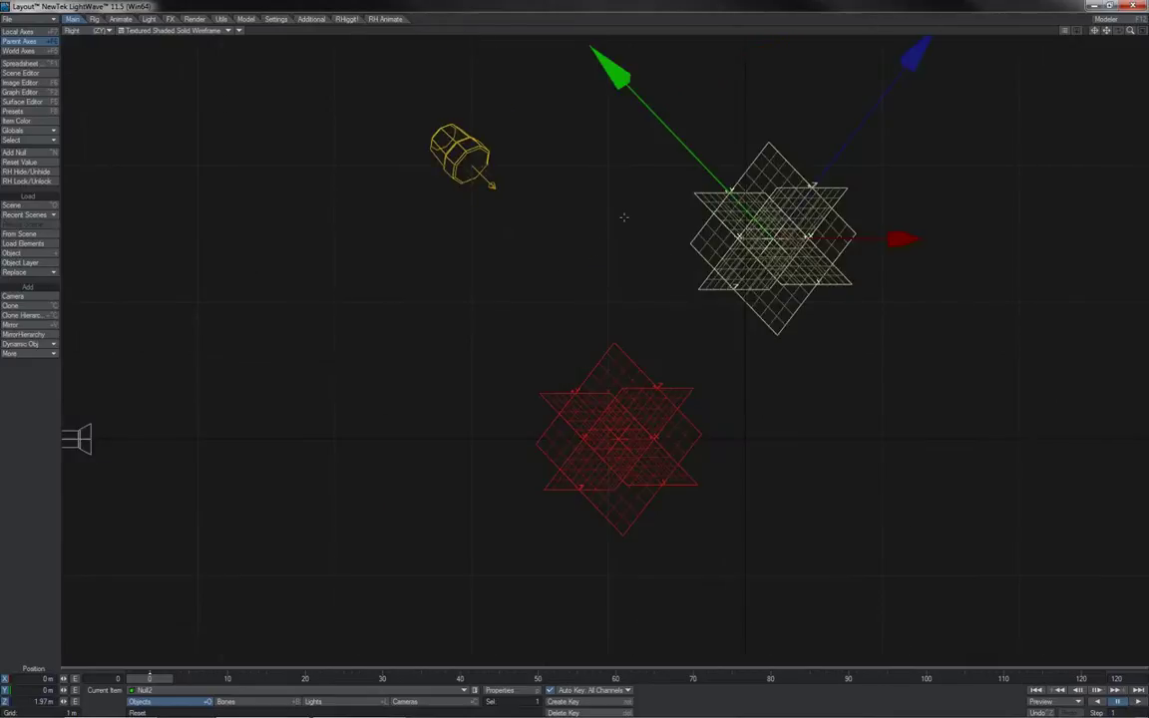
click(53, 52)
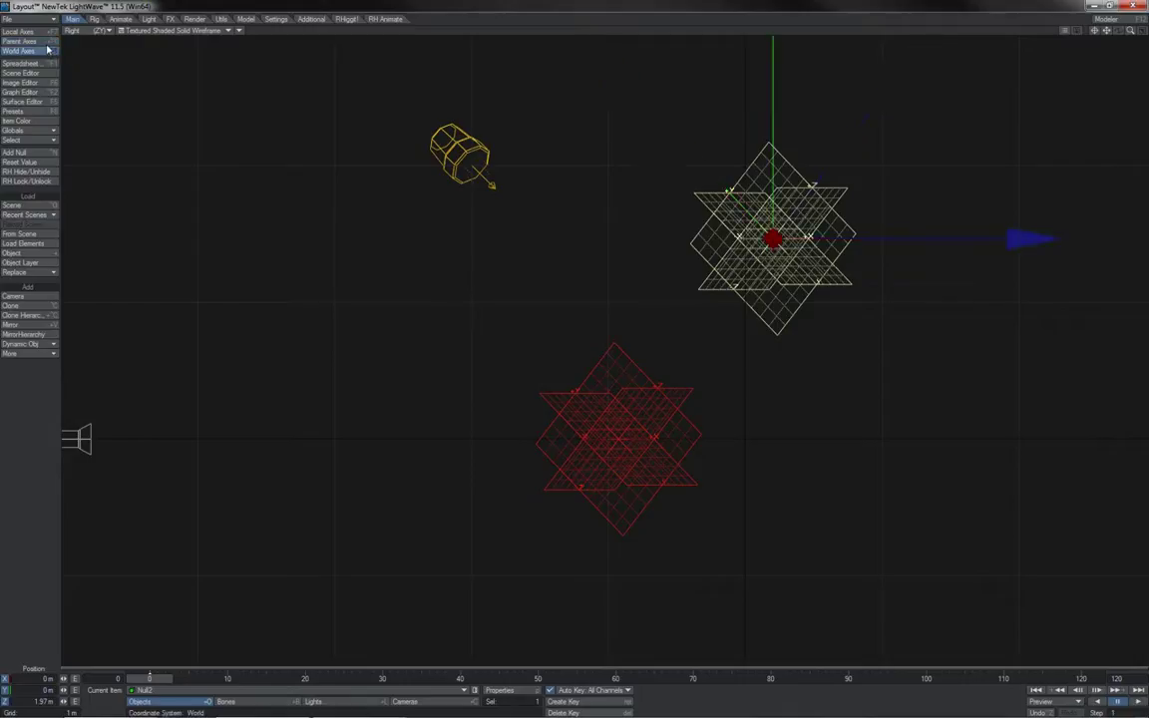
click(30, 41)
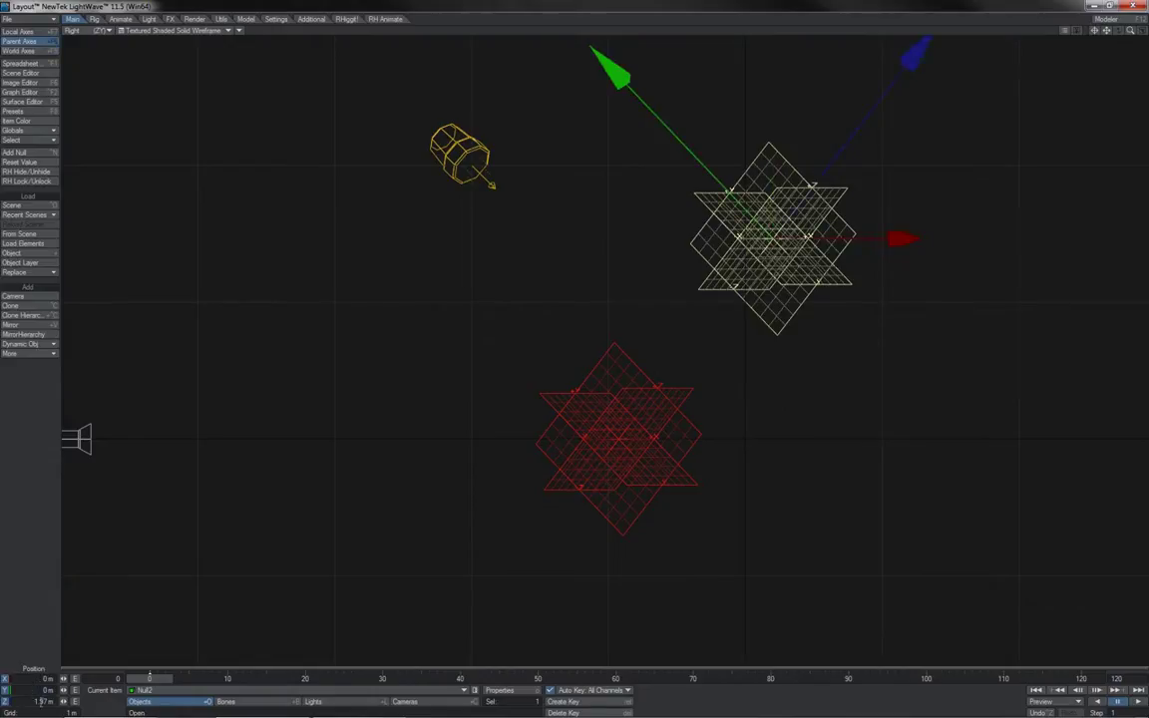
click(46, 701)
Step: Select the parent Null and inspect its position and rotation channels in the Graph Editor
click(604, 371)
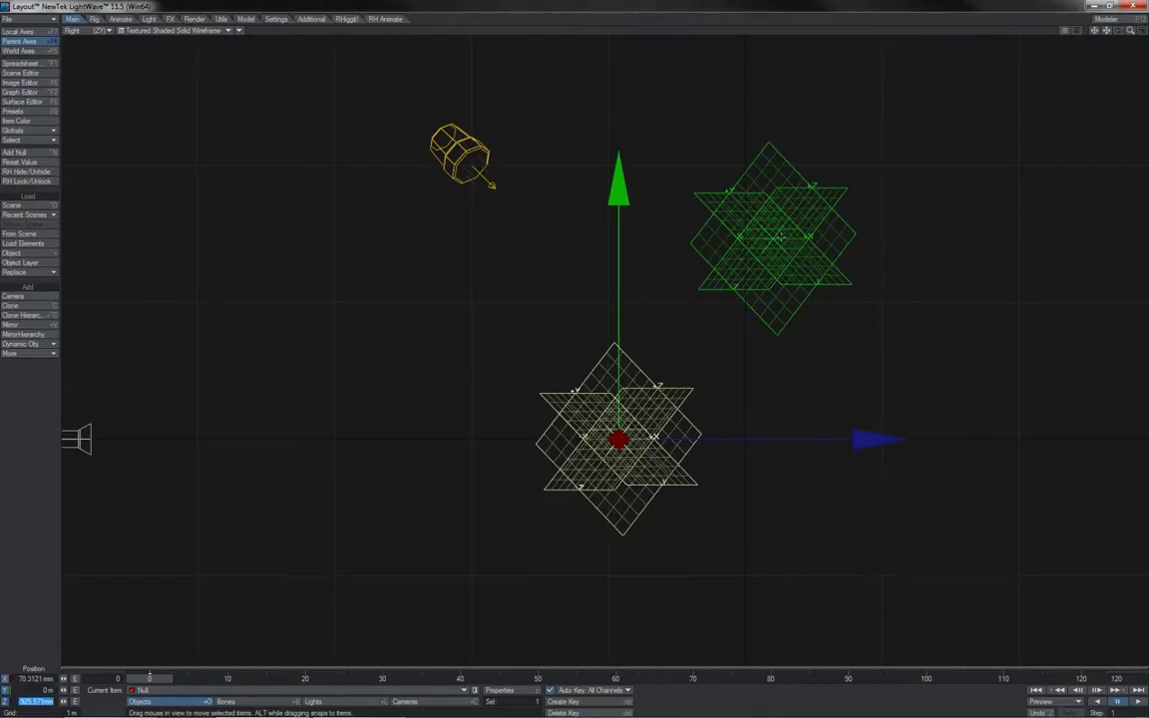
key(ctrl+F2)
click(508, 155)
click(508, 165)
click(508, 175)
click(509, 184)
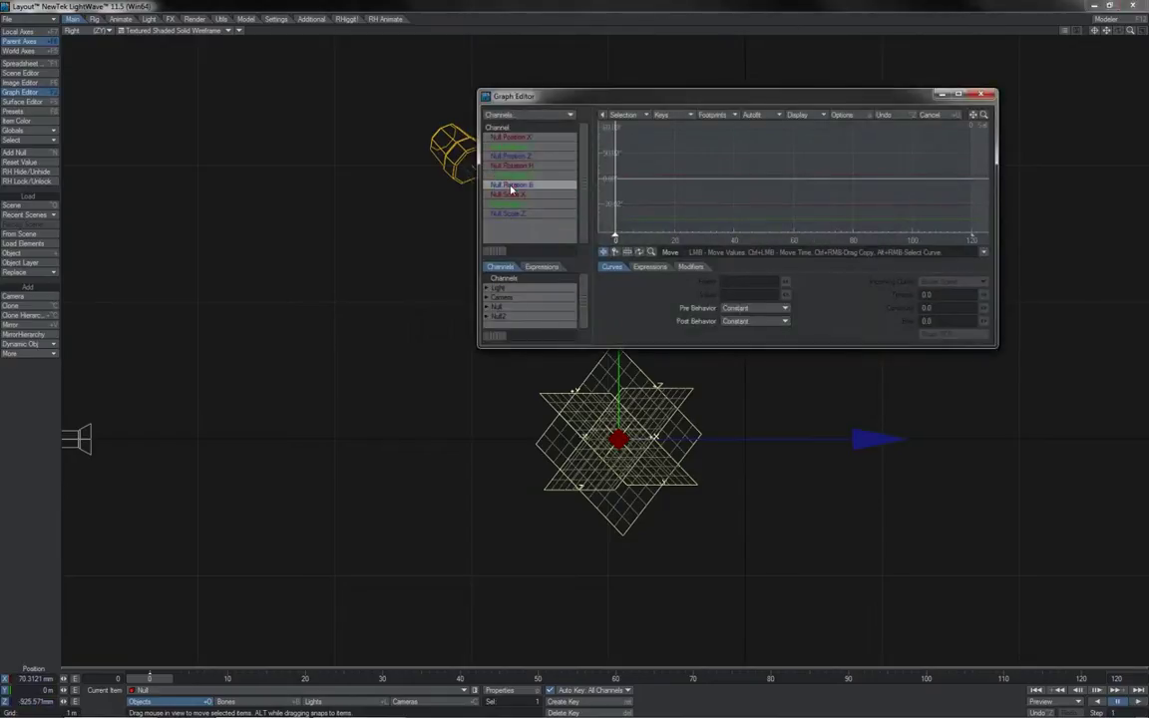
click(985, 95)
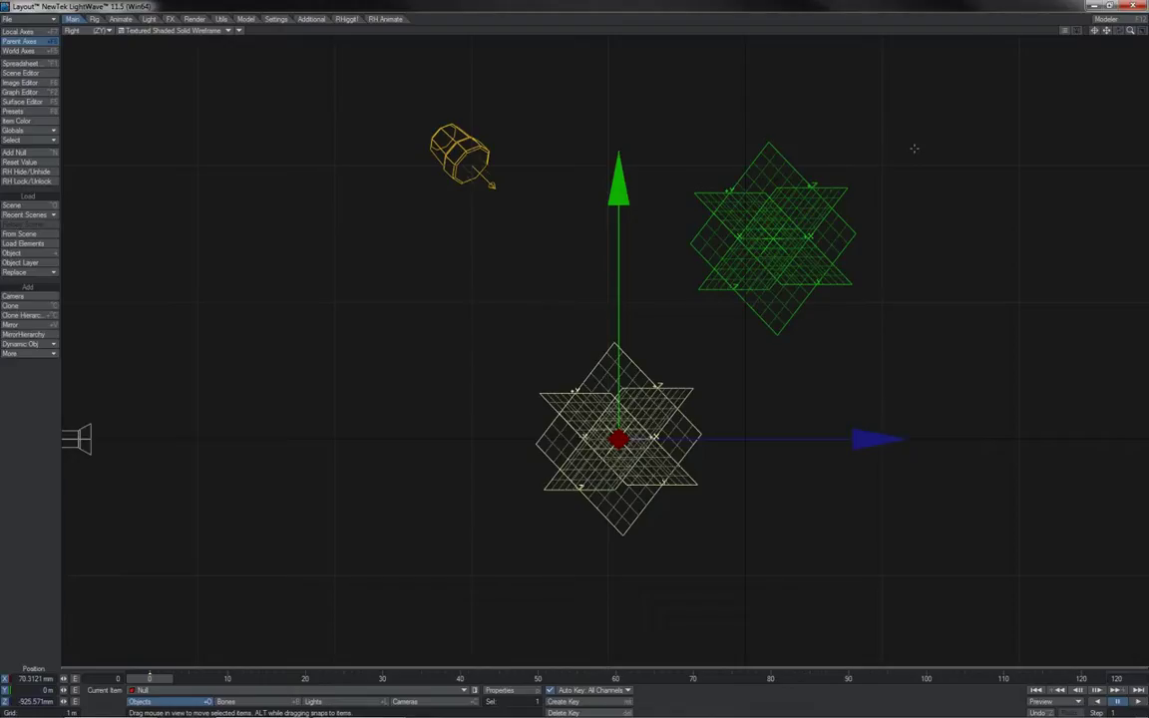
Step: Alternate the selection between Null2 and its parent Null to compare their move handles and position values
click(717, 202)
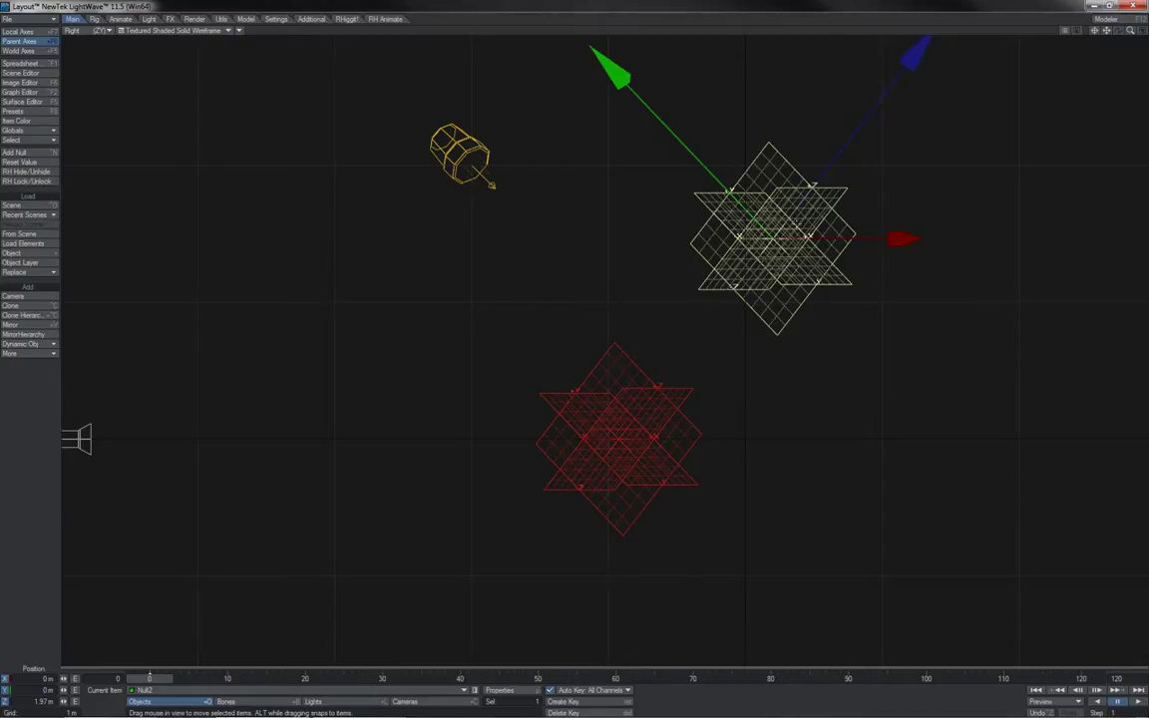
key(ctrl+o)
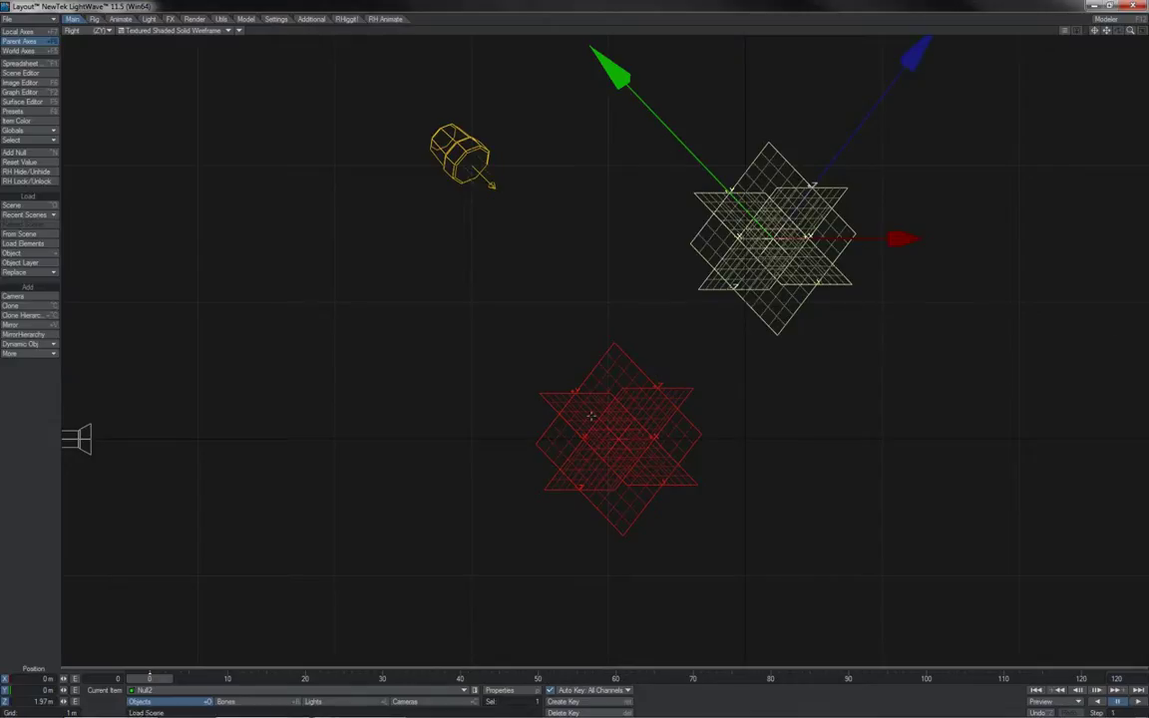
click(592, 417)
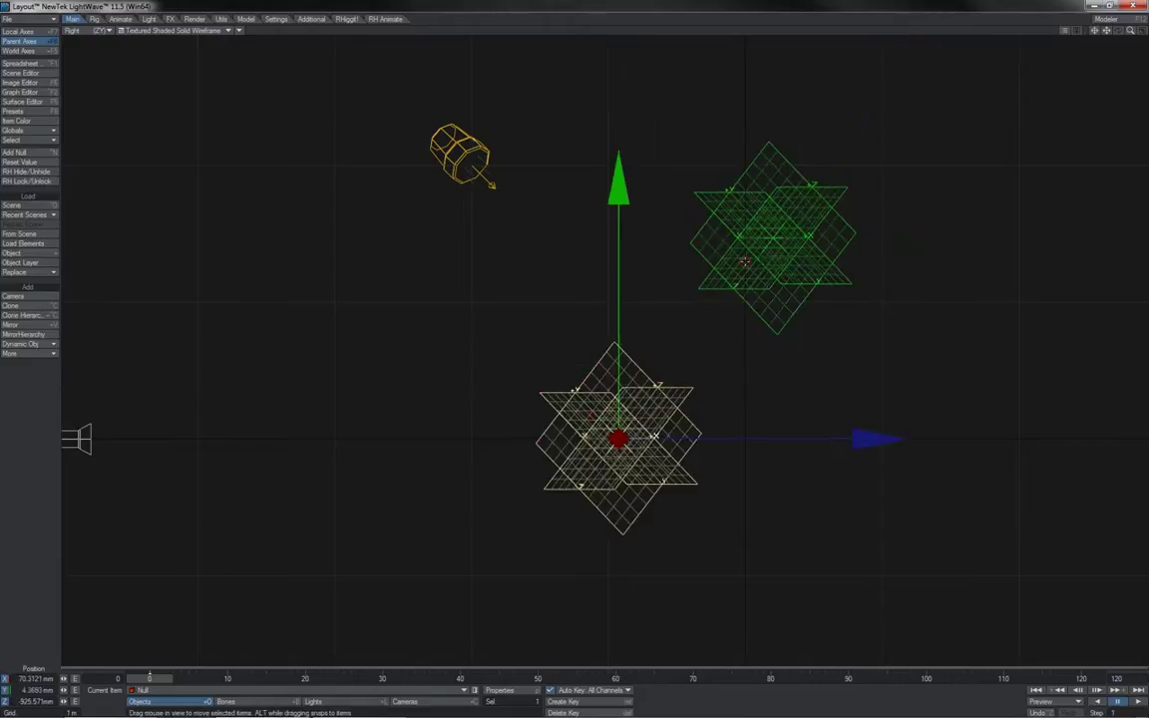
click(745, 261)
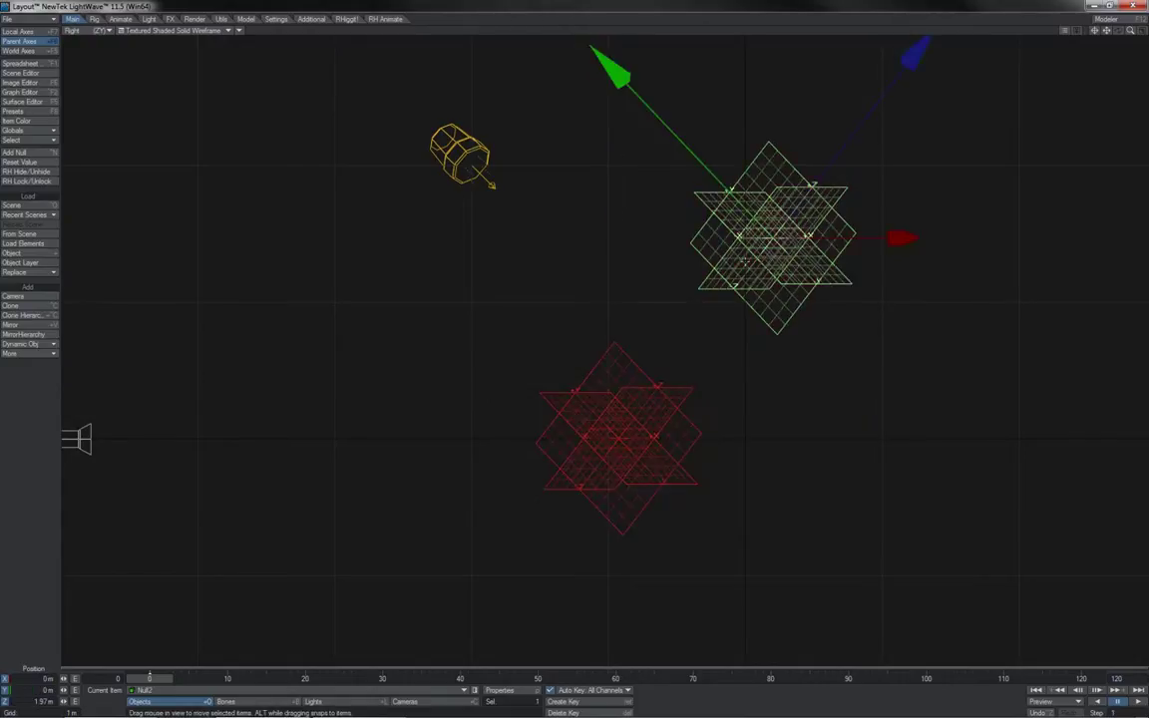
Step: Check Null2's rotation handles in the perspective view and set its Z position to 1 m
key(y)
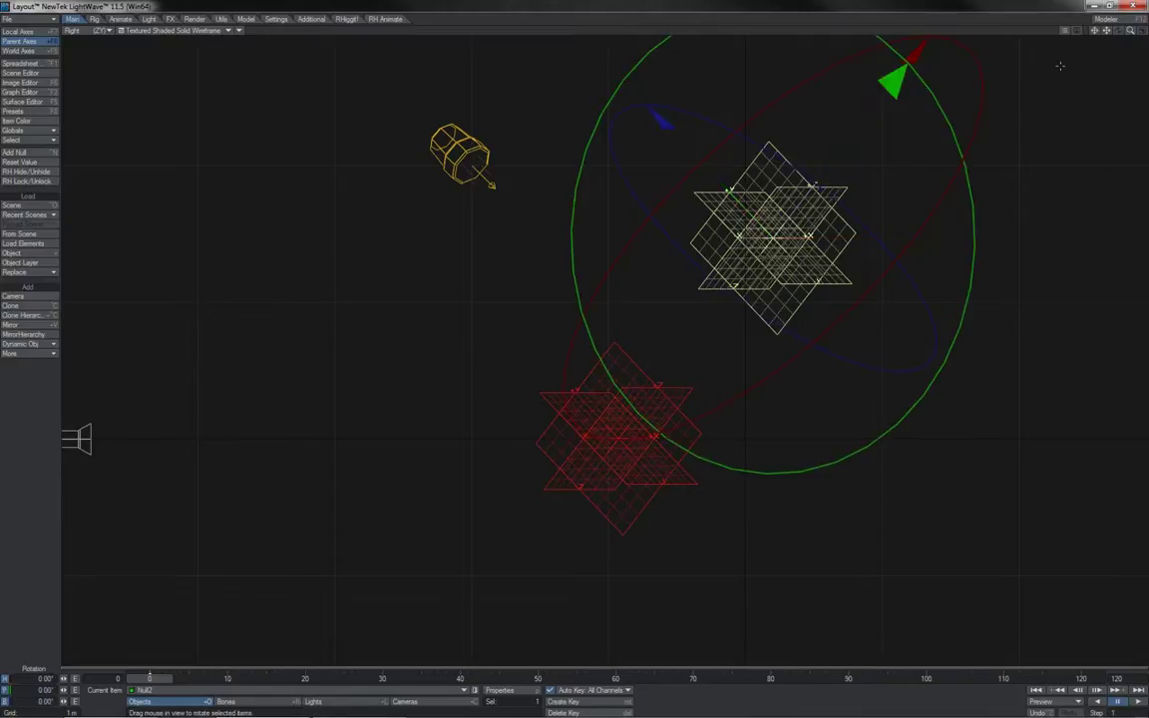
key(4)
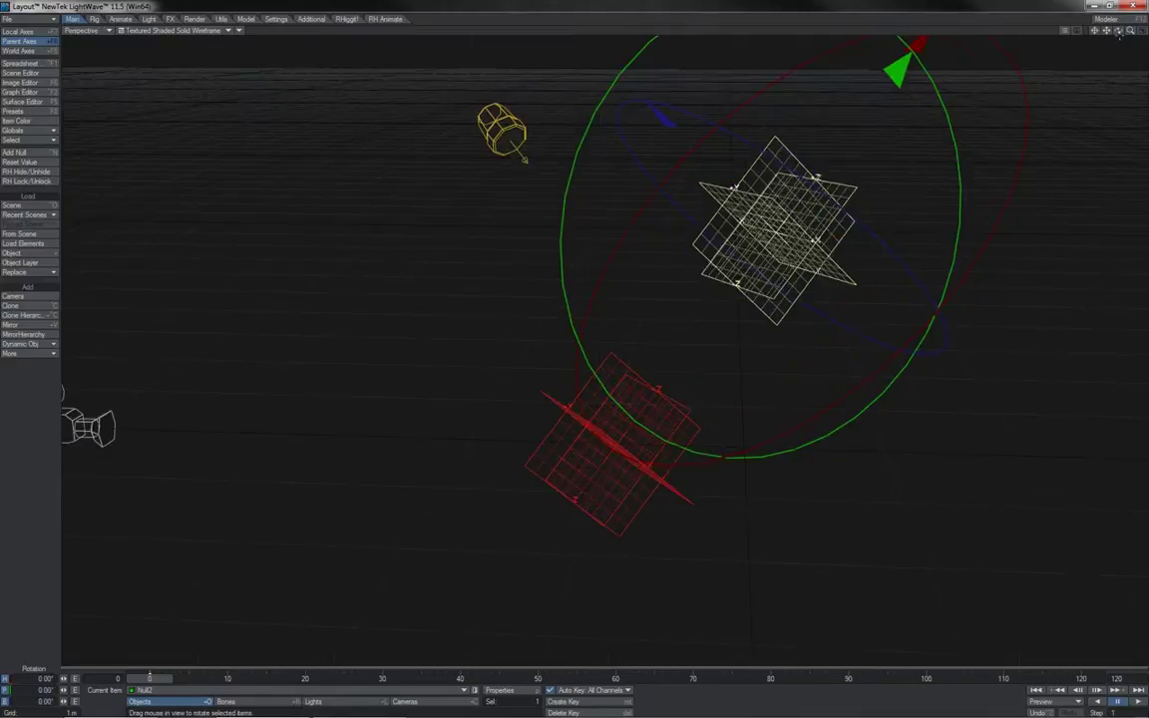
drag(1119, 31, 1118, 31)
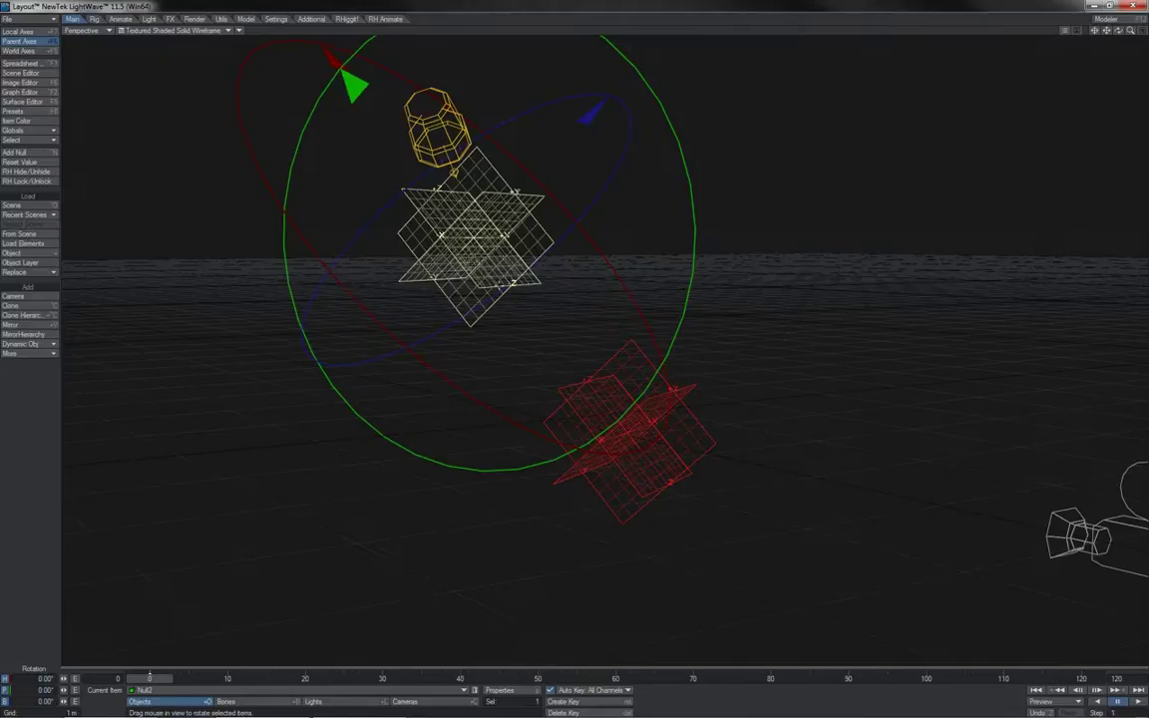
key(t)
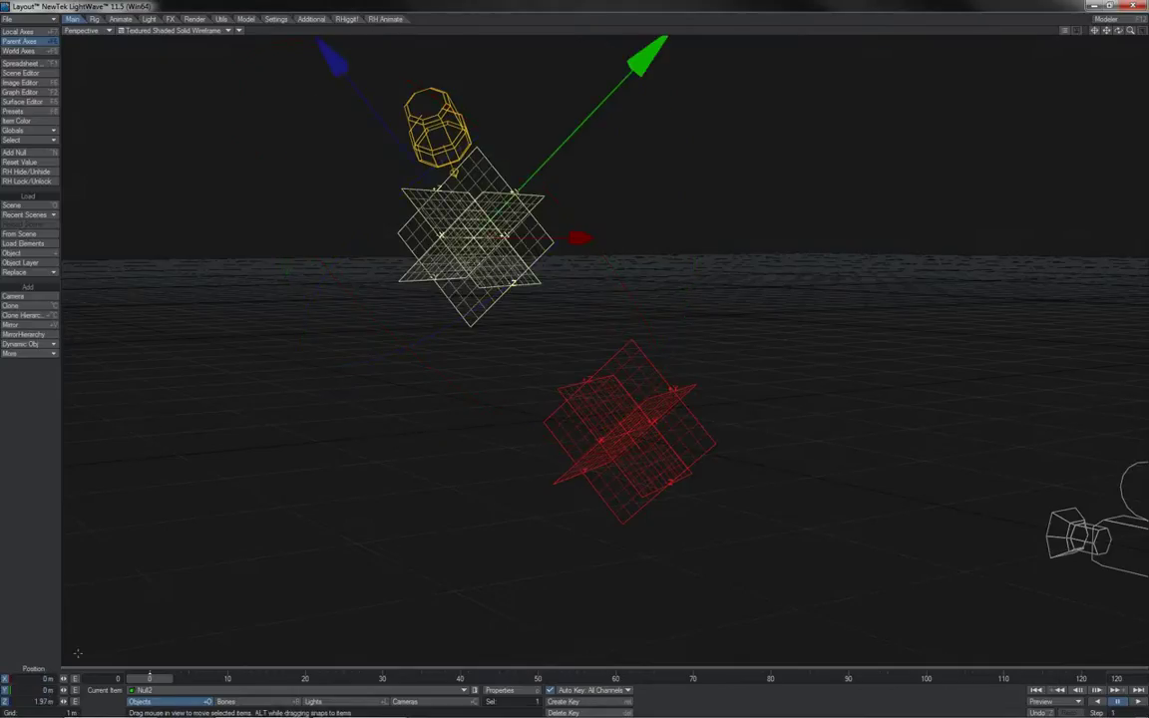
click(30, 701)
text(1)
key(Return)
Step: Scale the parent Null down together with its child, and check Null2's scale and position values
click(561, 386)
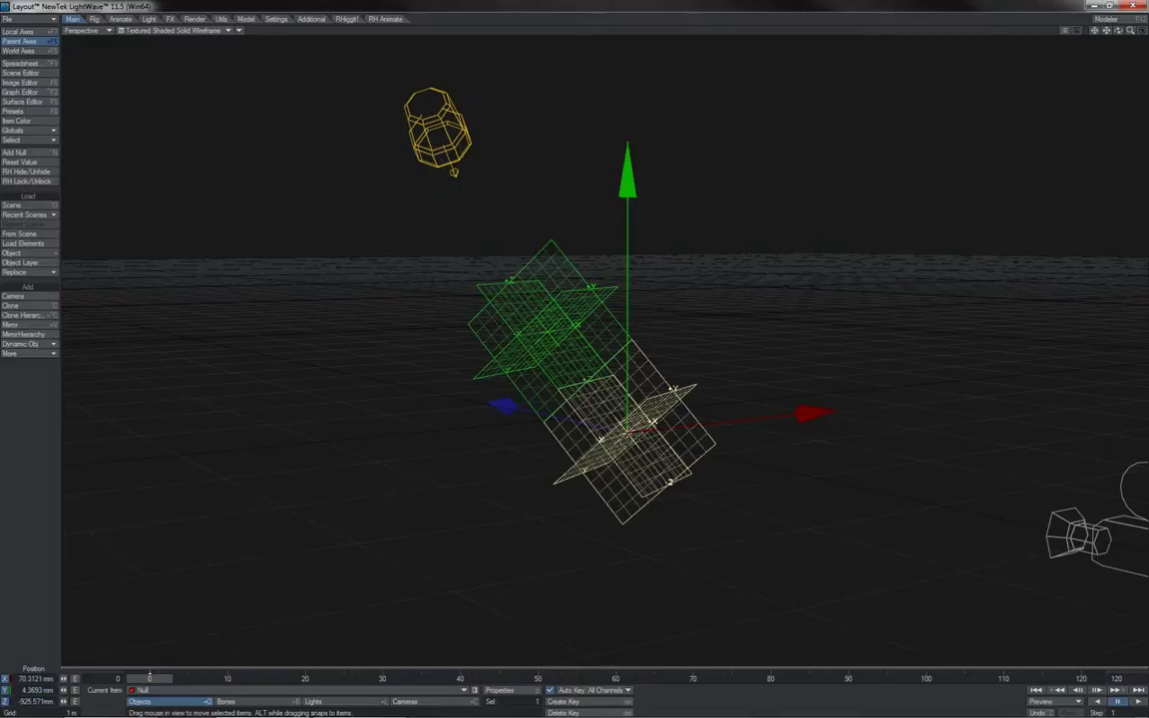
key(shift+h)
drag(634, 425, 379, 423)
key(Up)
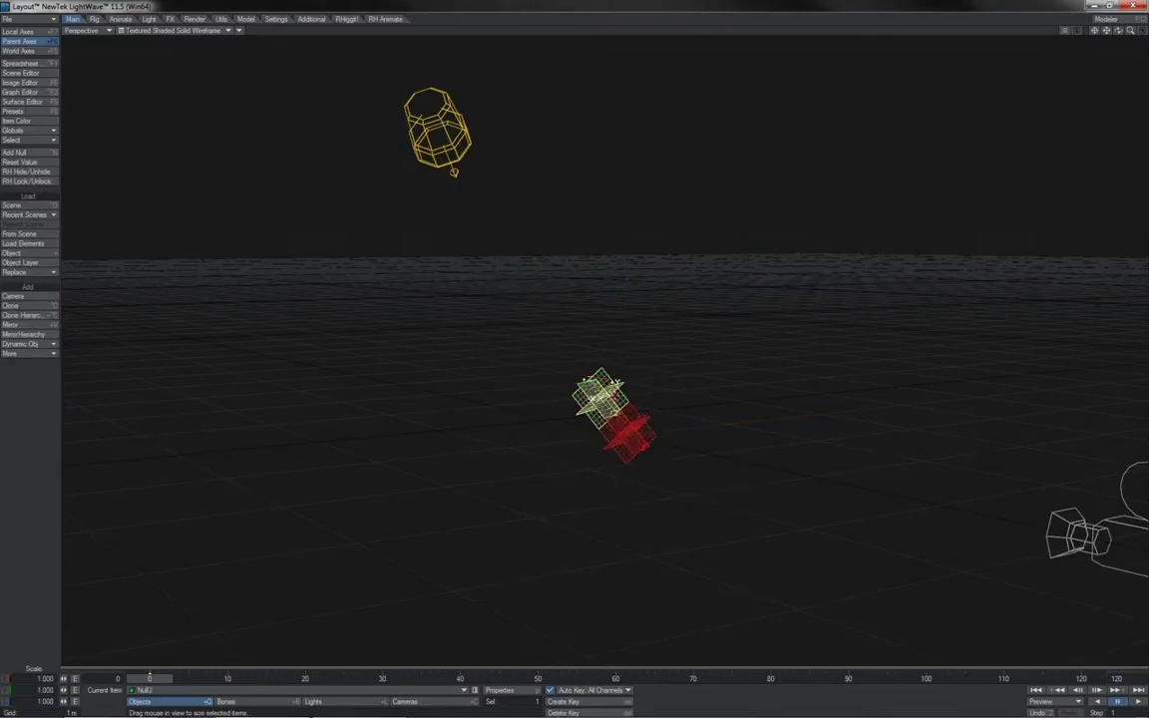
key(t)
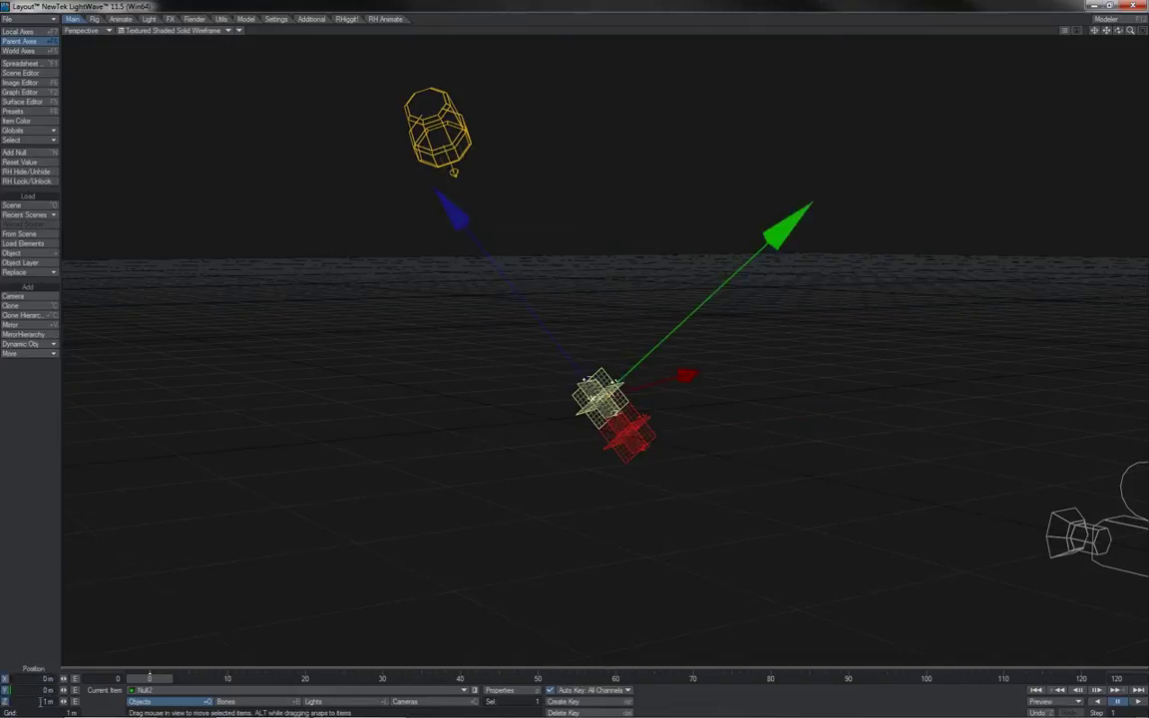
Step: Reset the parent Null's rotation to zero in the top view
key(2)
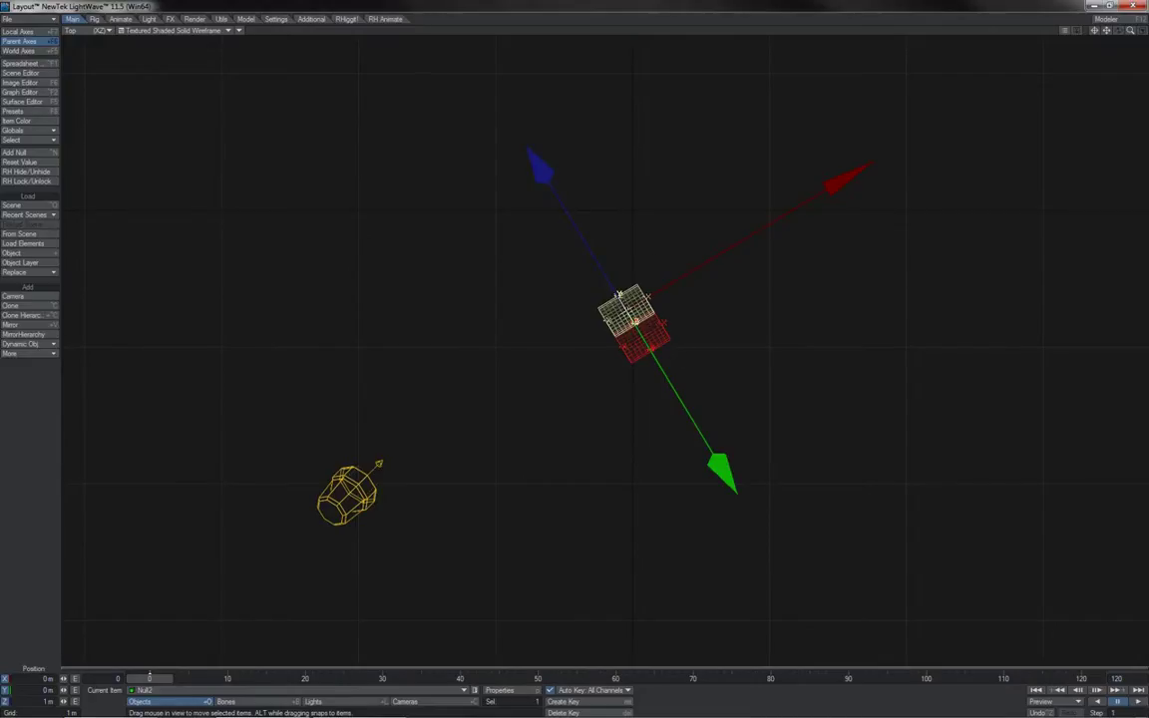
key(y)
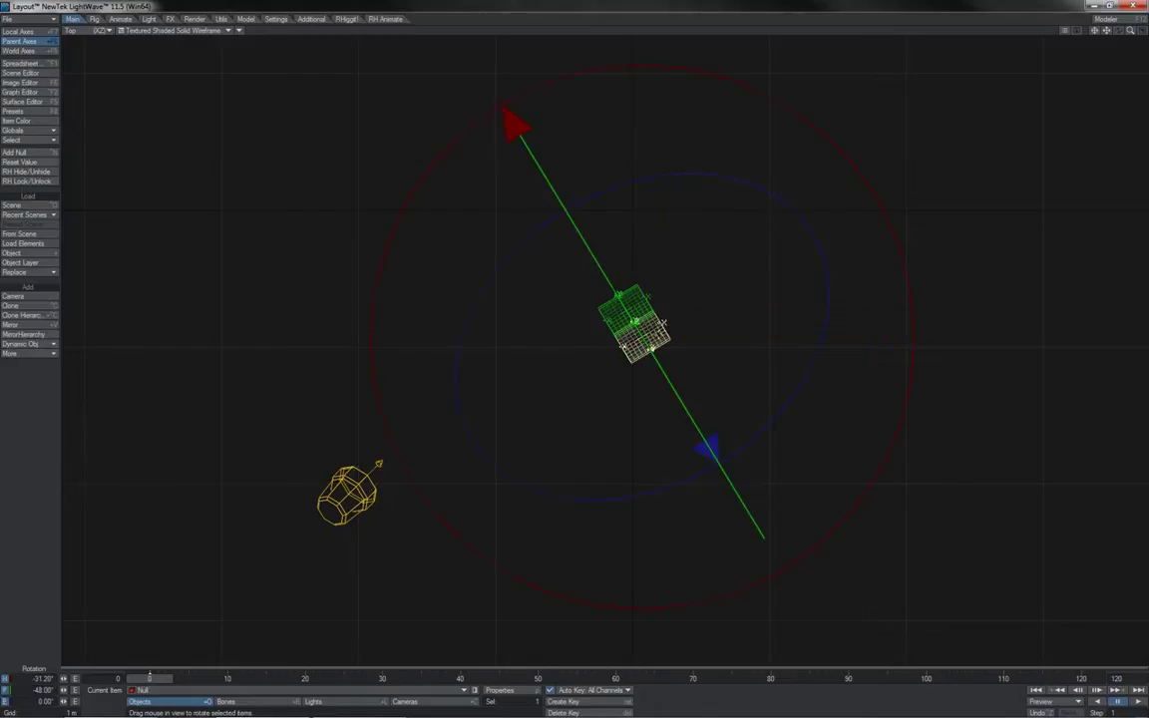
click(53, 162)
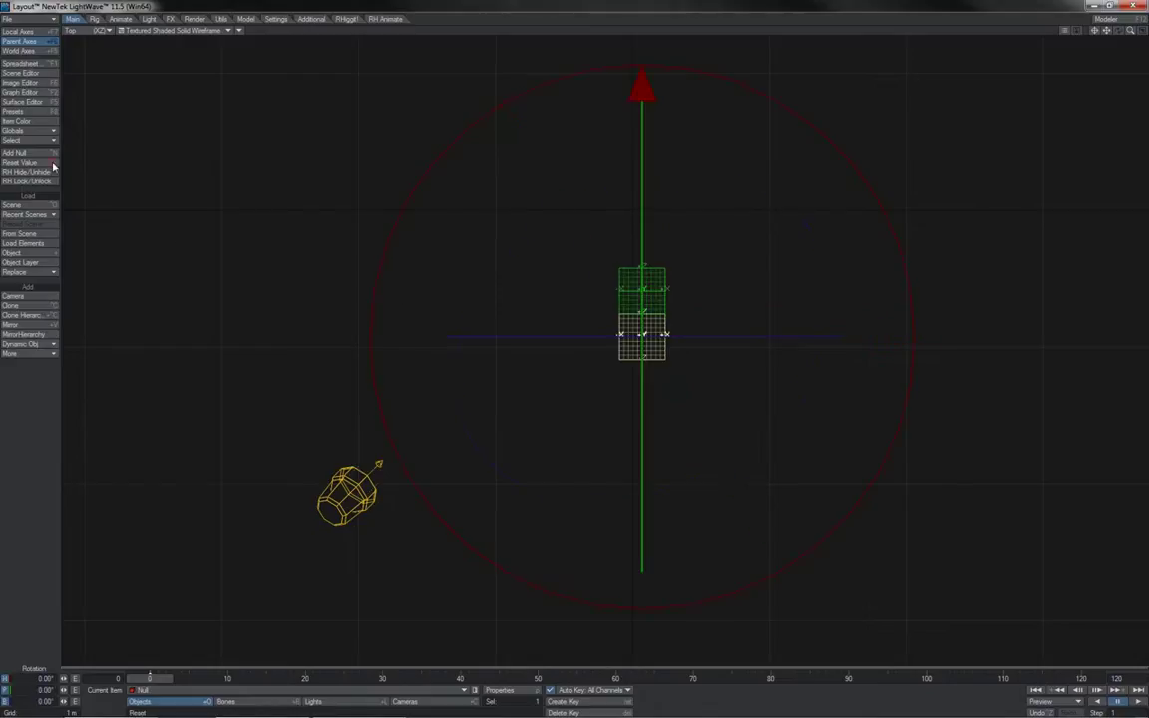
Step: Compare the rotation and position values of Null2 with the position of the unrotated parent Null
click(646, 284)
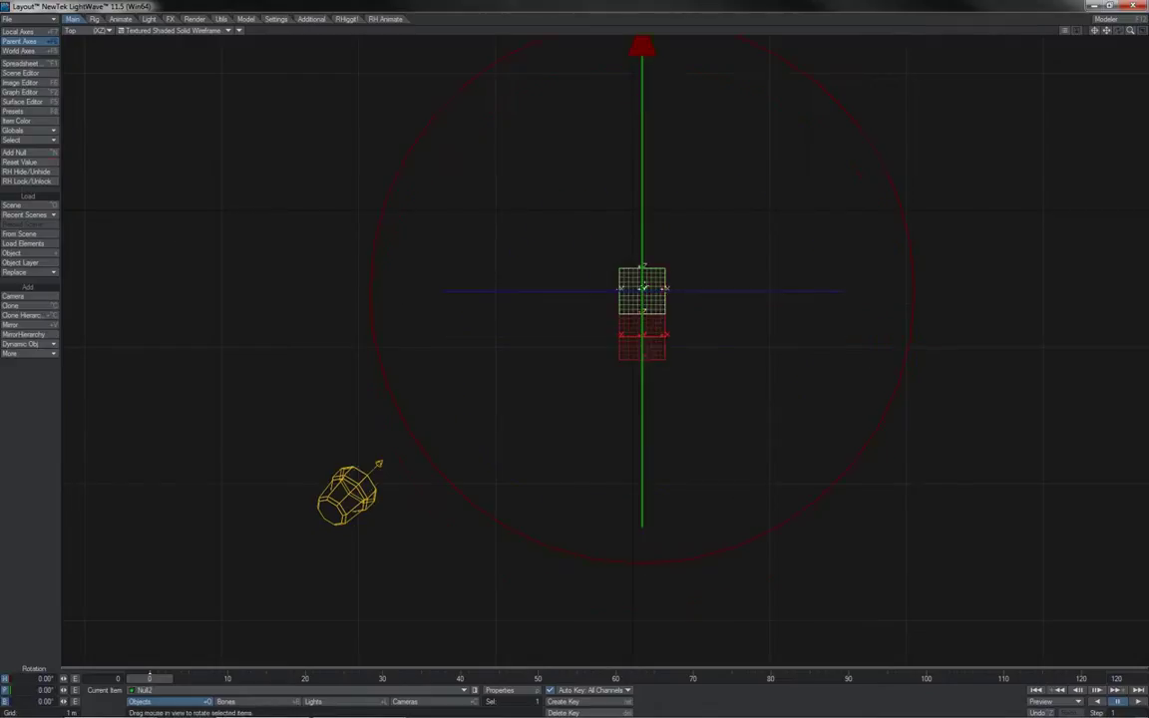
key(t)
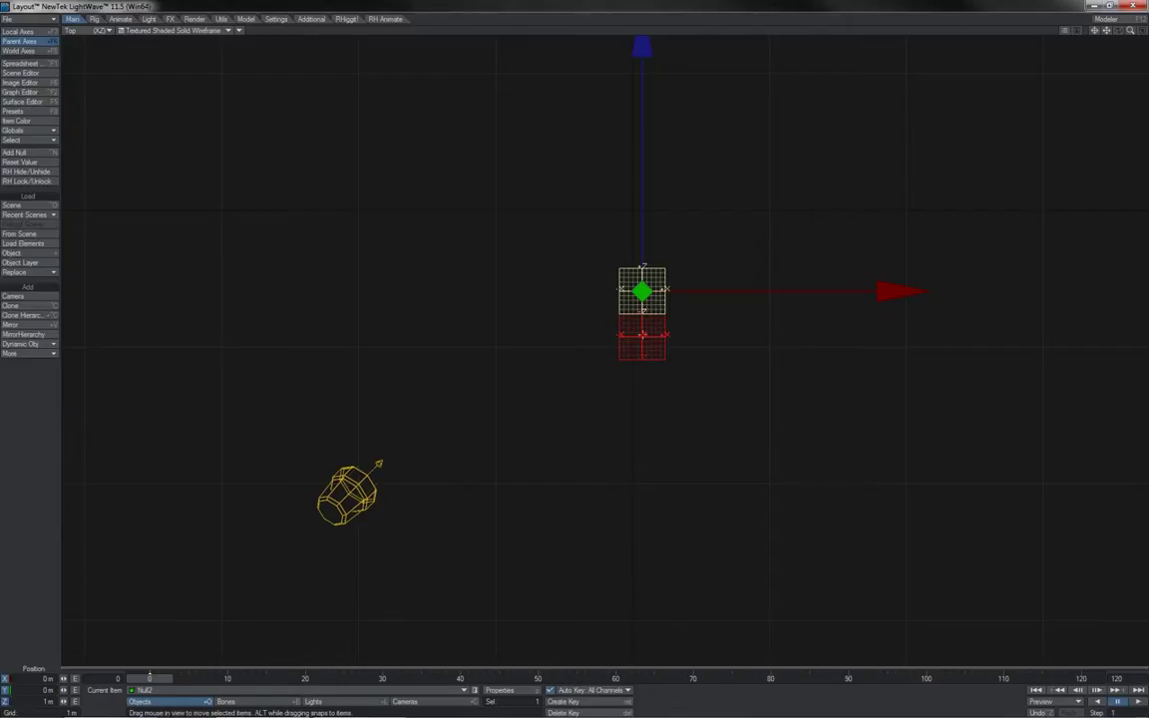
click(642, 337)
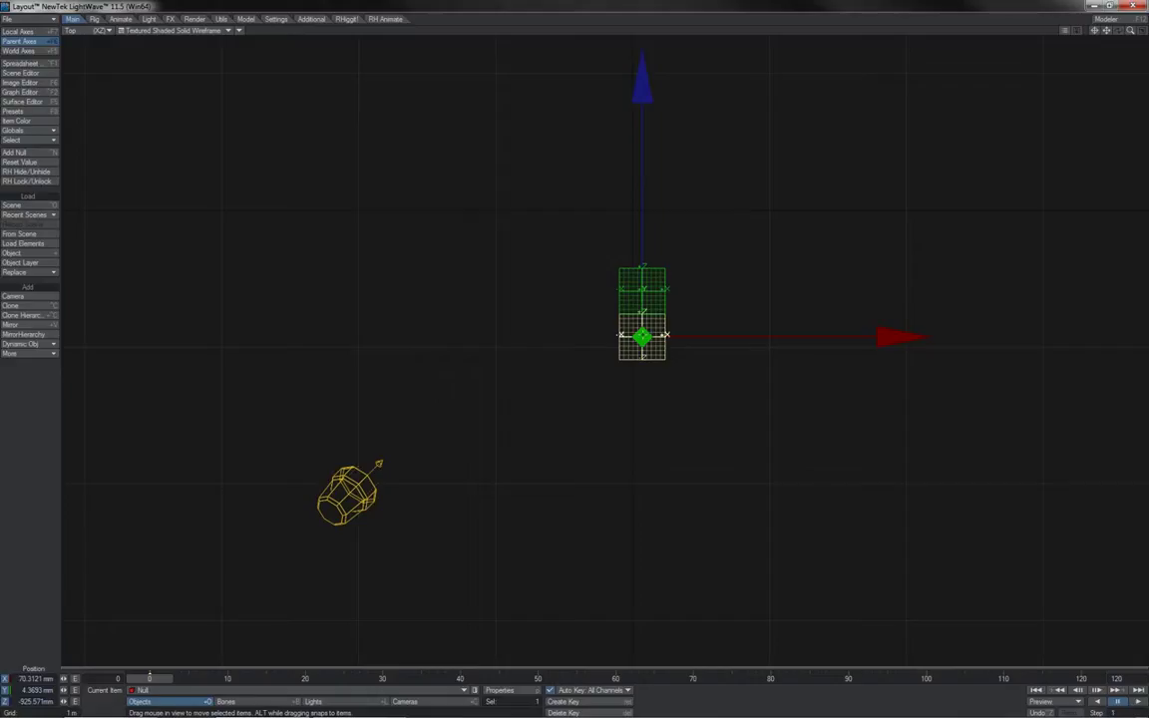
click(647, 292)
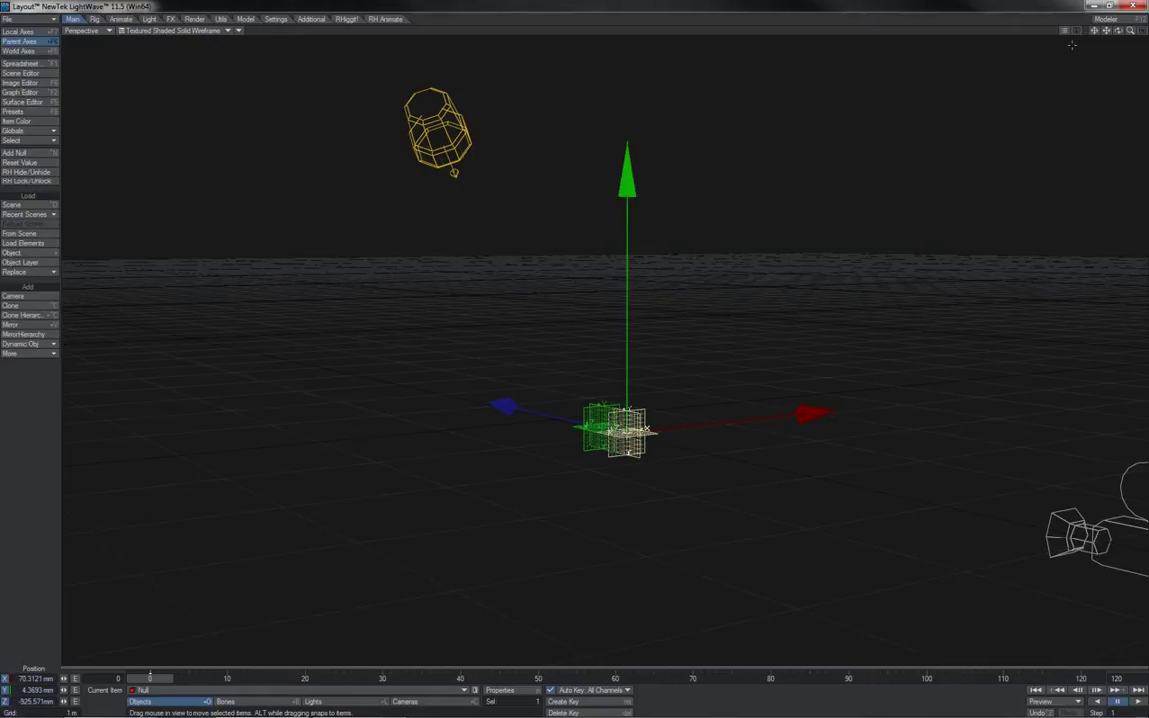
Step: Compare Null2's rotation handles in local and world axes, and test a rotation in the world axes
drag(1130, 30, 576, 353)
drag(1107, 31, 575, 352)
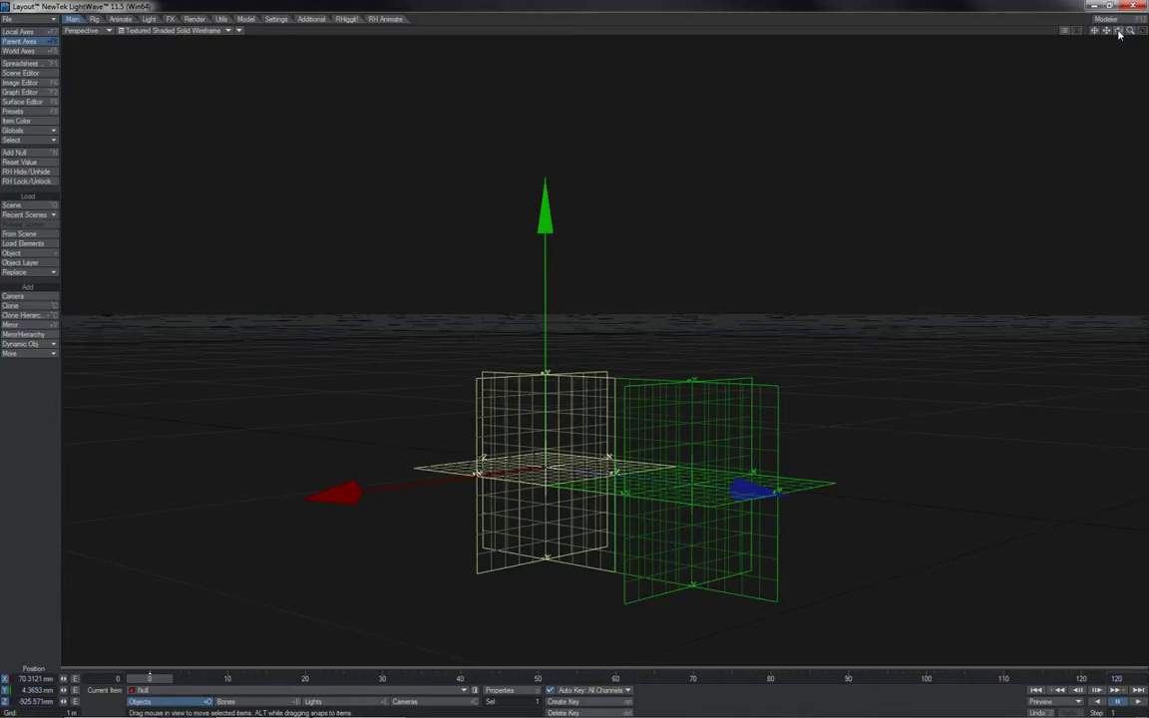
click(745, 399)
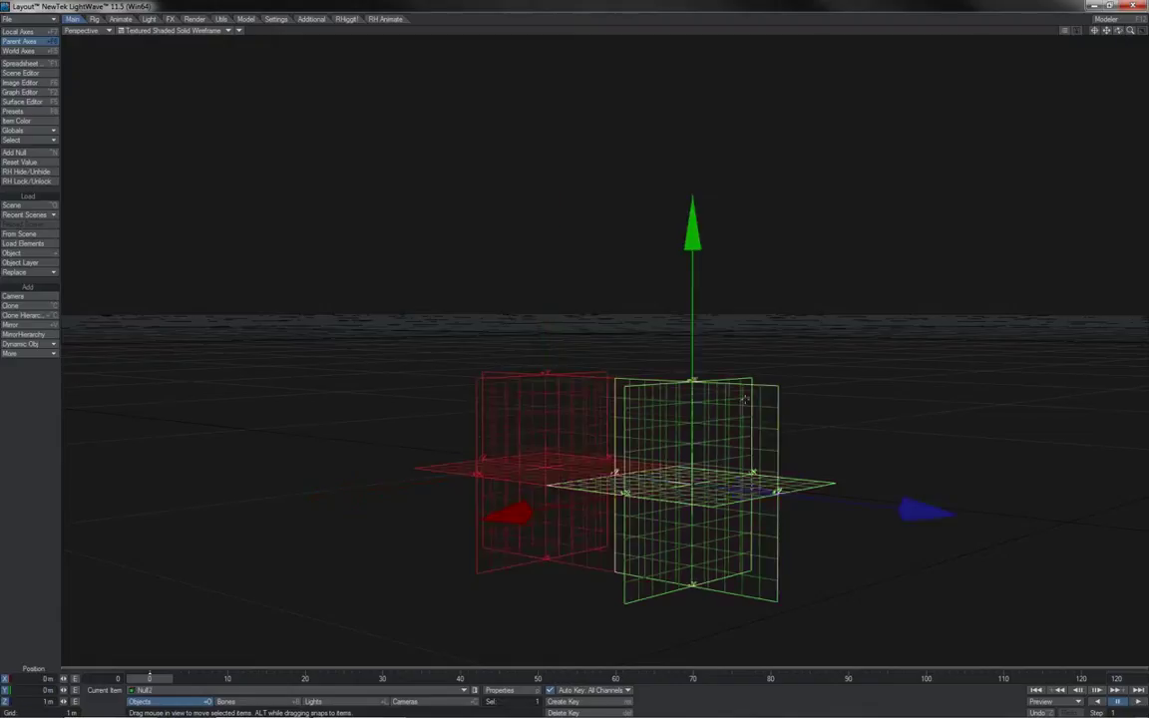
key(y)
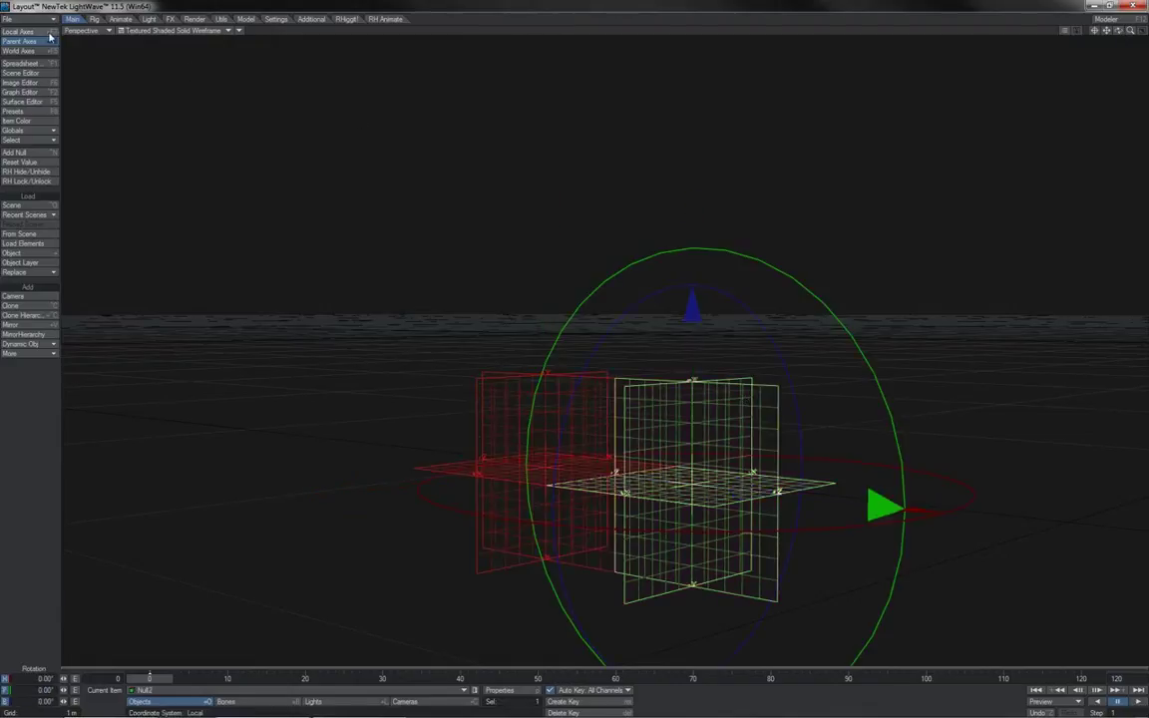
click(48, 32)
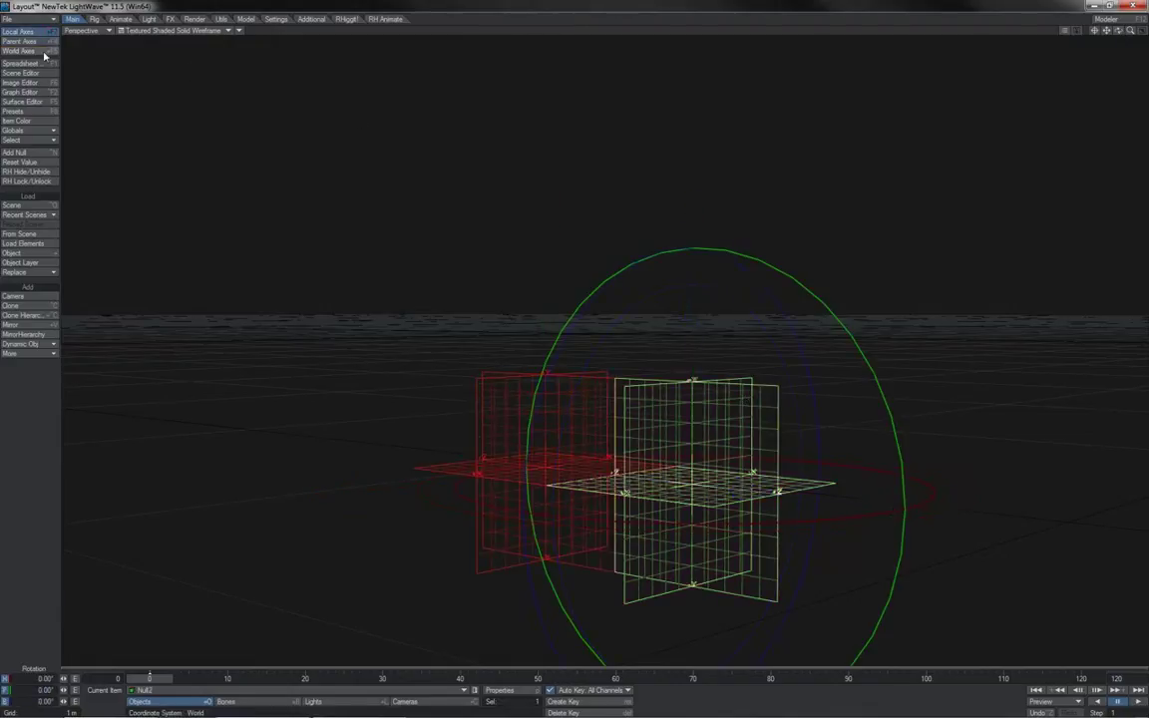
click(44, 52)
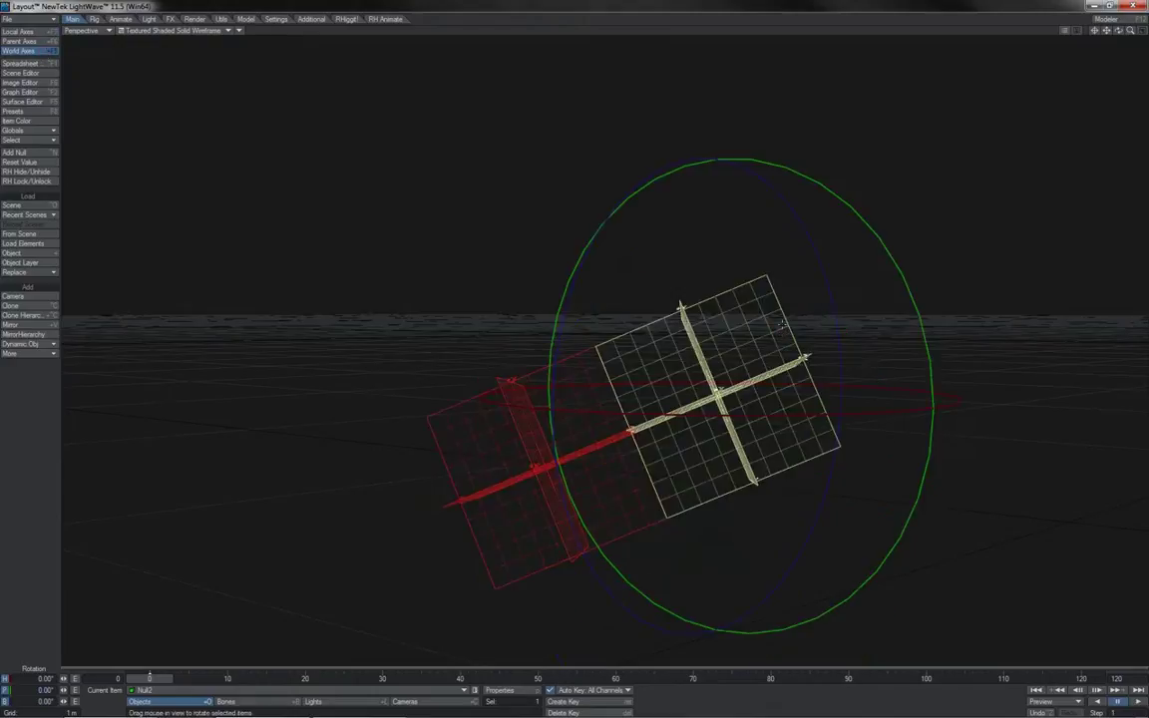
drag(782, 196, 827, 489)
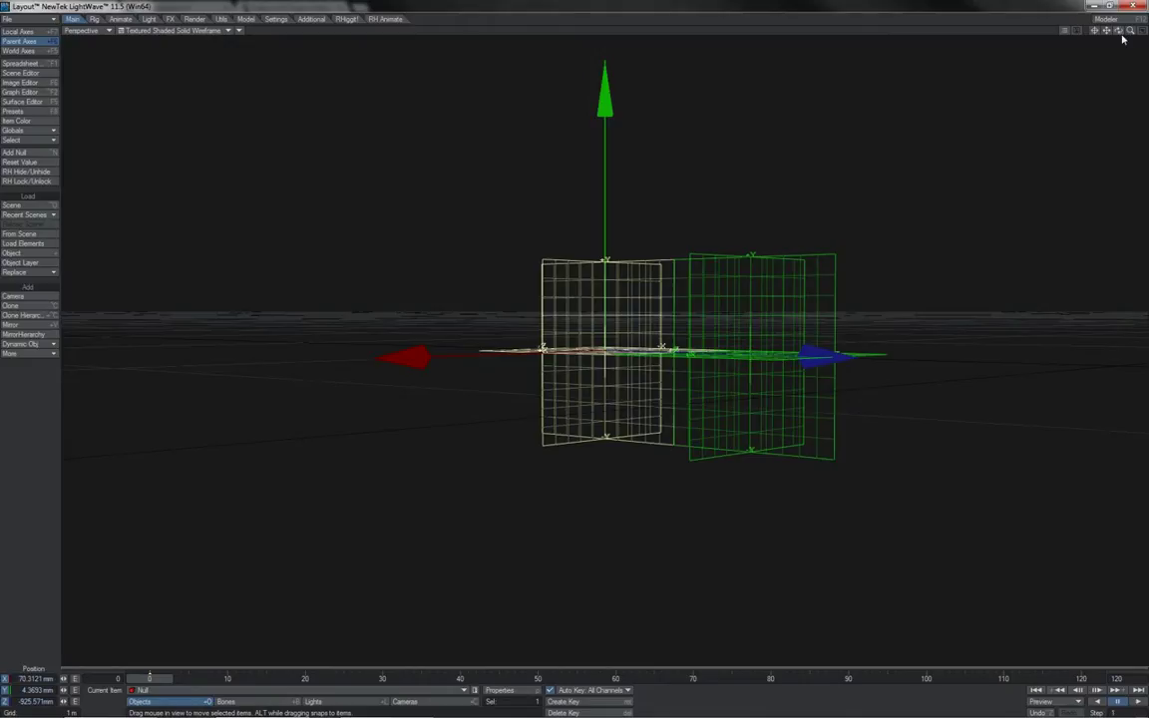
Step: Stretch the parent Null non-uniformly to a scale of about 0.455 in X, 0.377 in Y and 0.878 in Z
drag(1118, 31, 1137, 60)
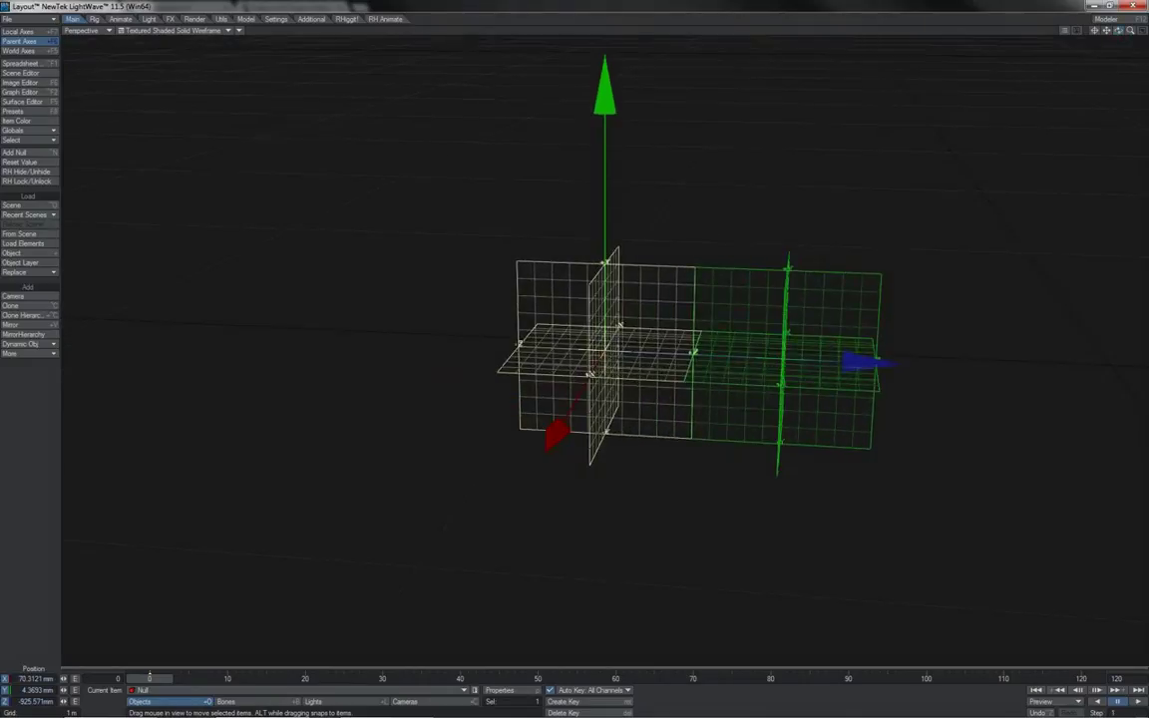
drag(1118, 31, 1133, 40)
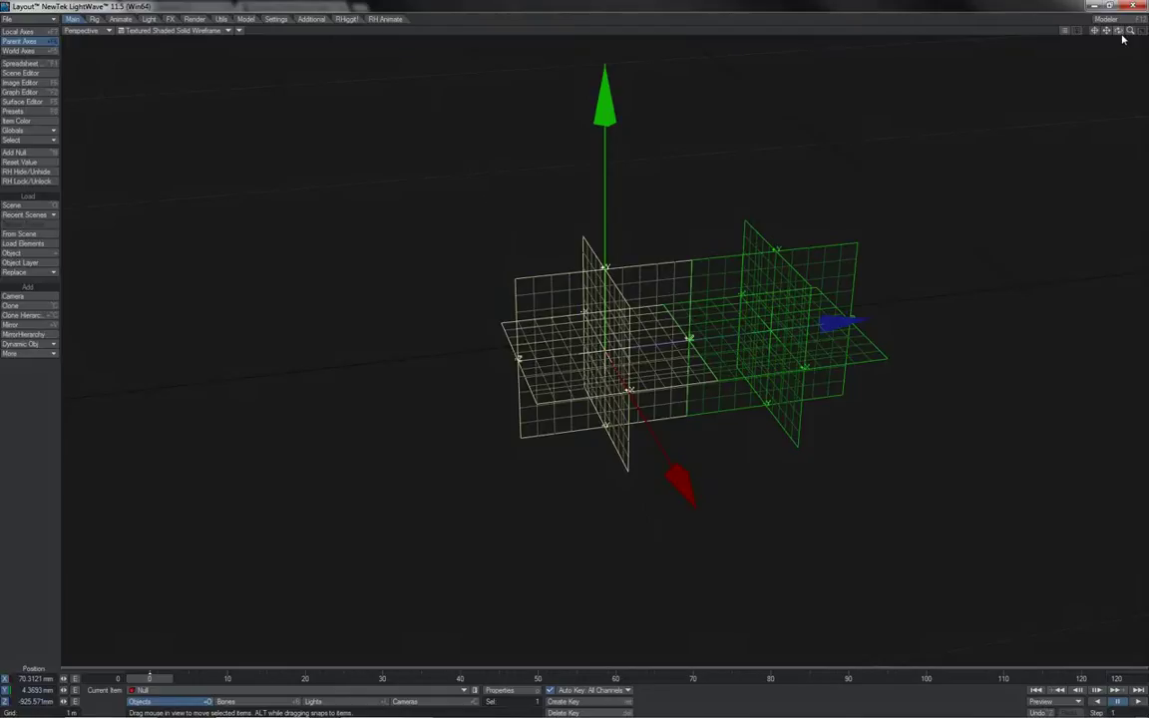
key(h)
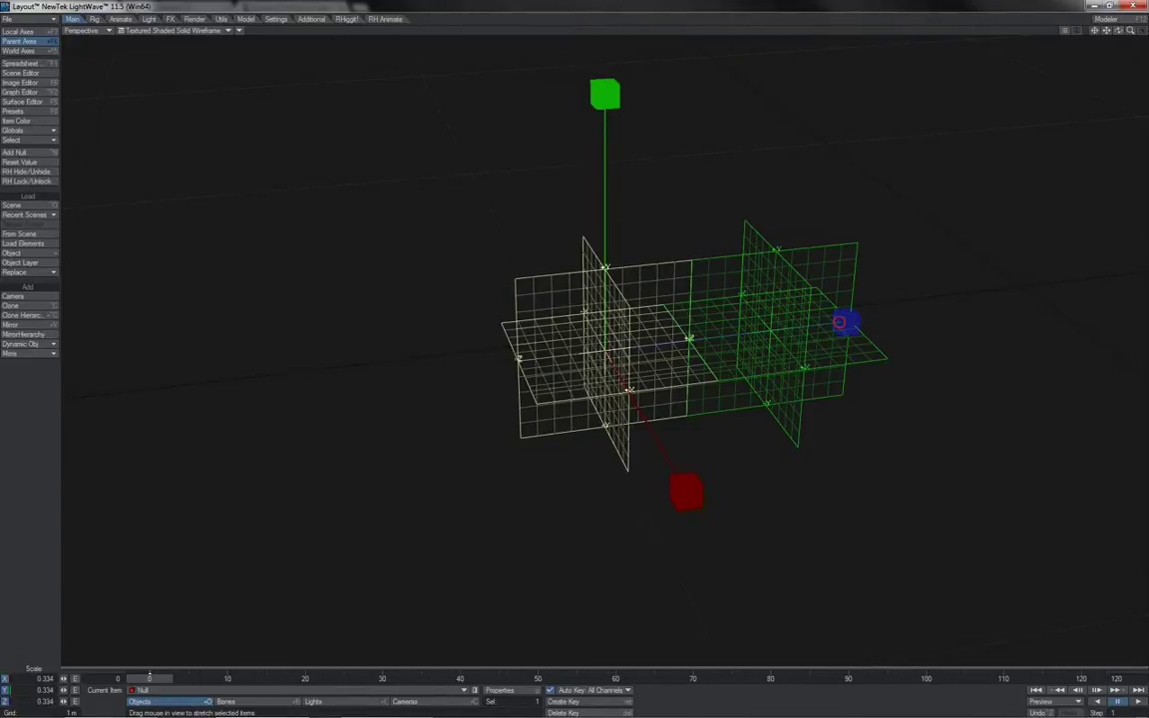
drag(844, 321, 956, 321)
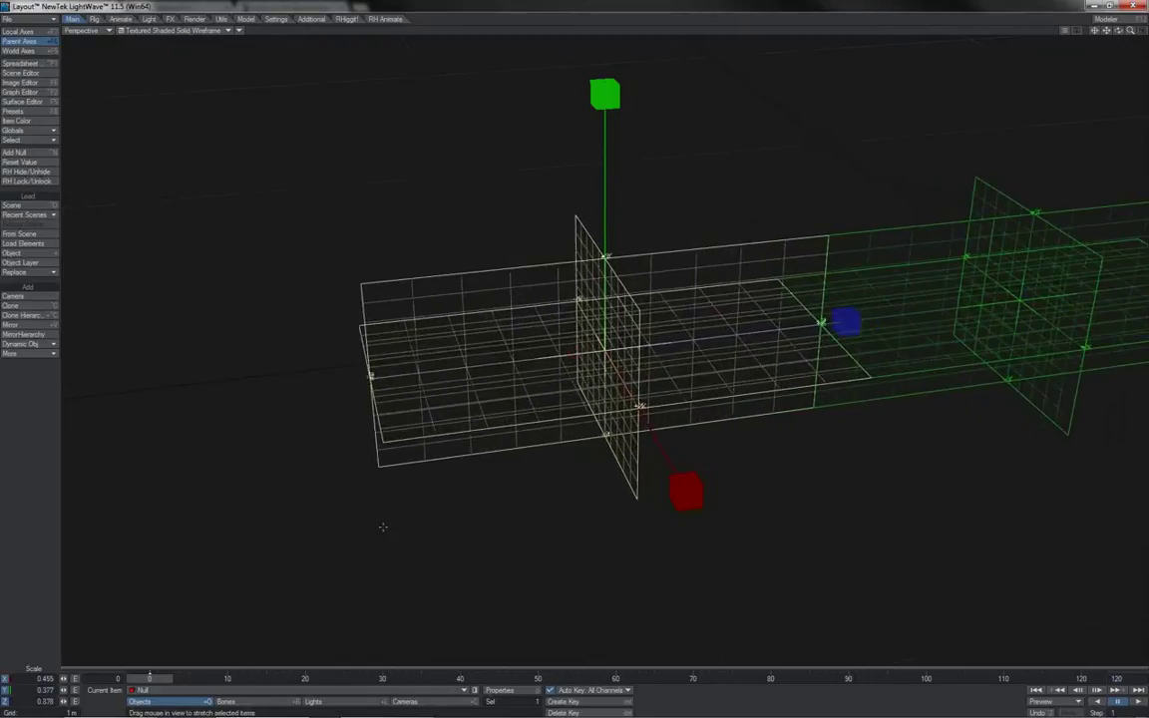
Step: Check the scale and position values of Null2 under the stretched parent Null
drag(1119, 31, 1122, 31)
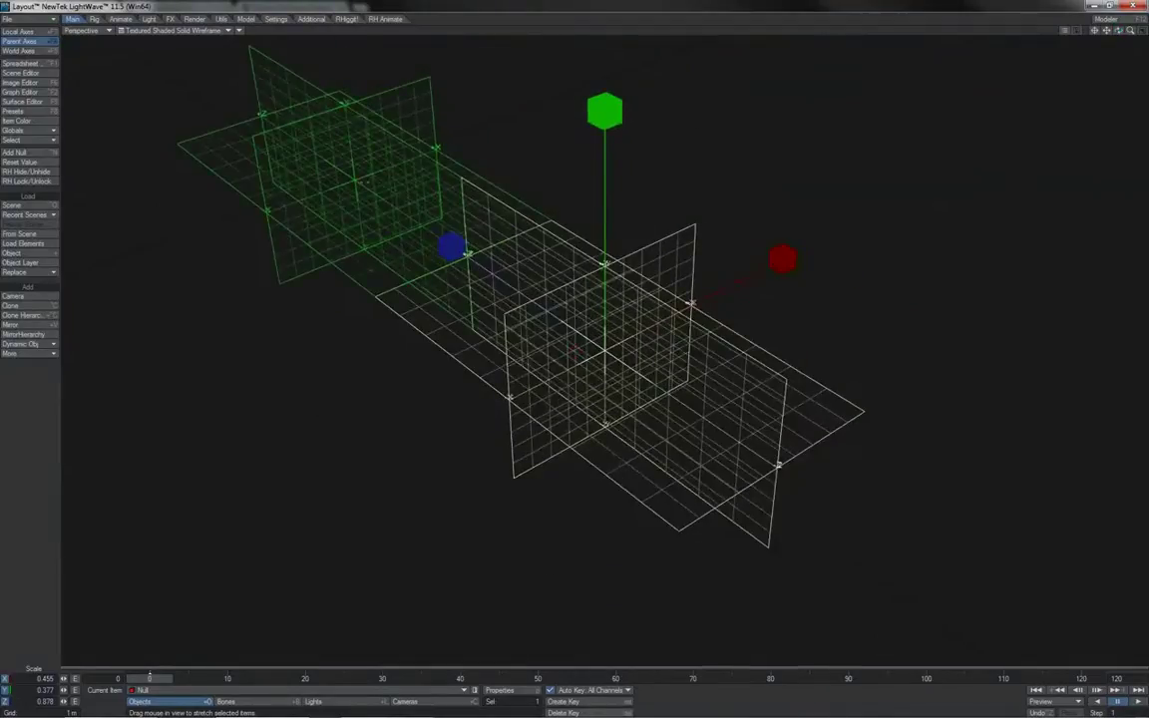
click(364, 182)
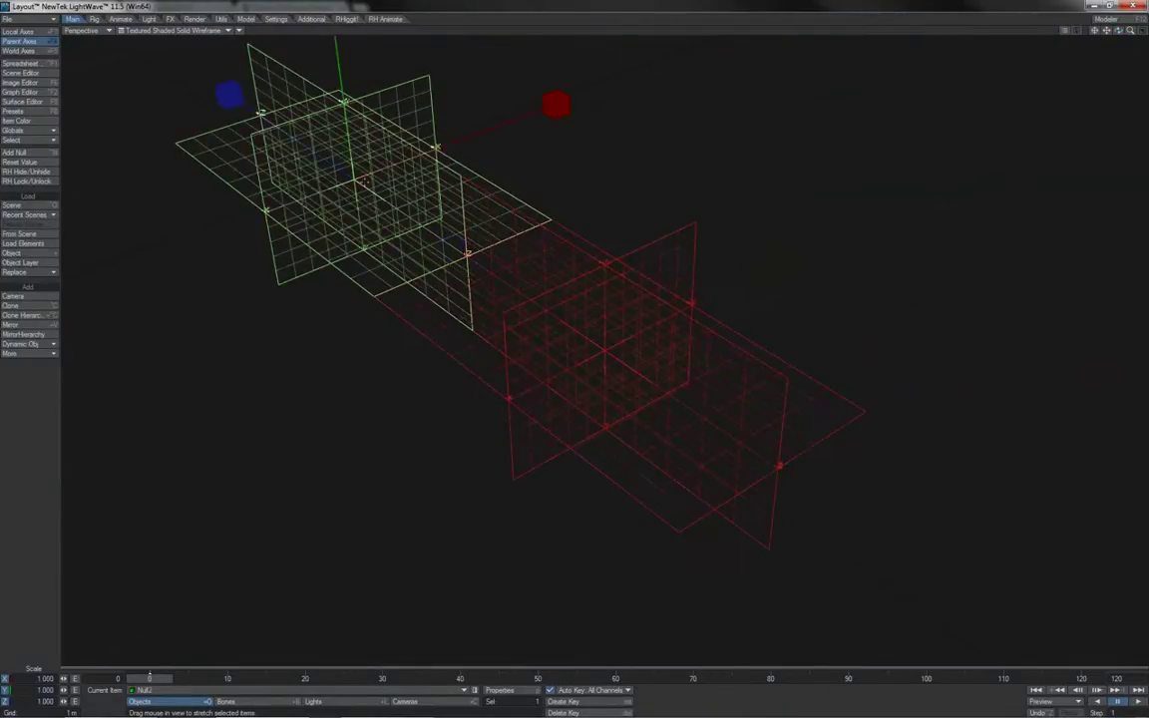
key(t)
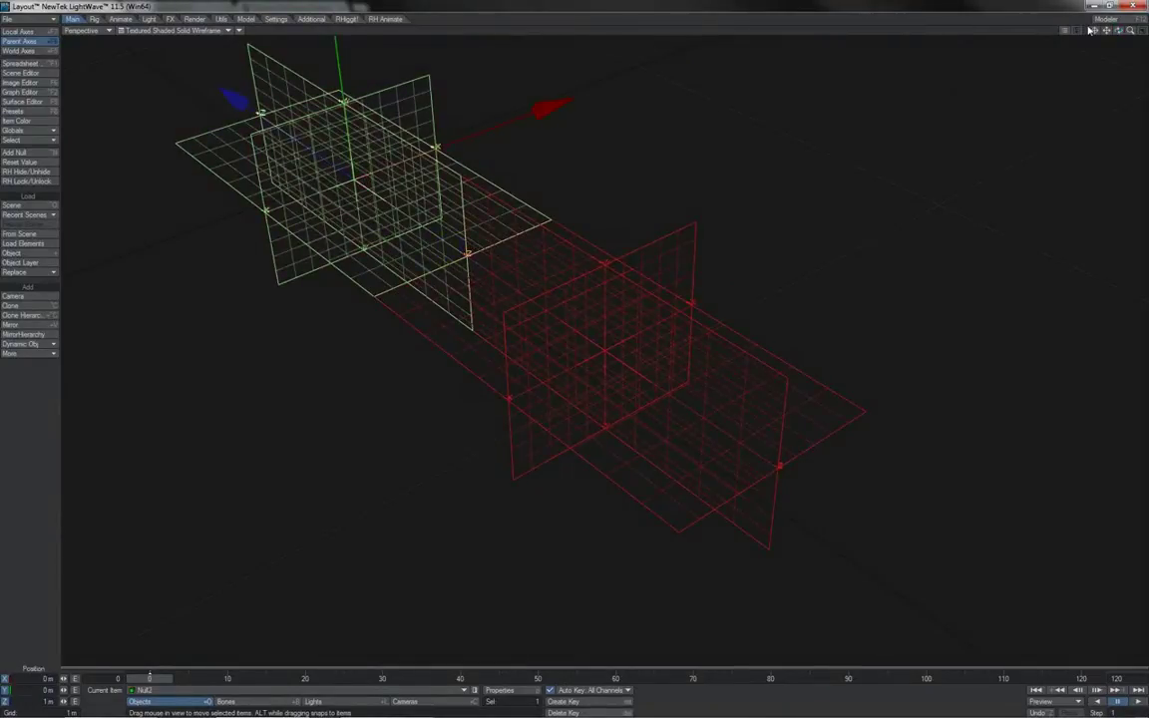
Step: Rotate Null2 in the world axes to a heading of about 46.5°, with the nulls viewed from above
drag(1118, 31, 1108, 33)
key(y)
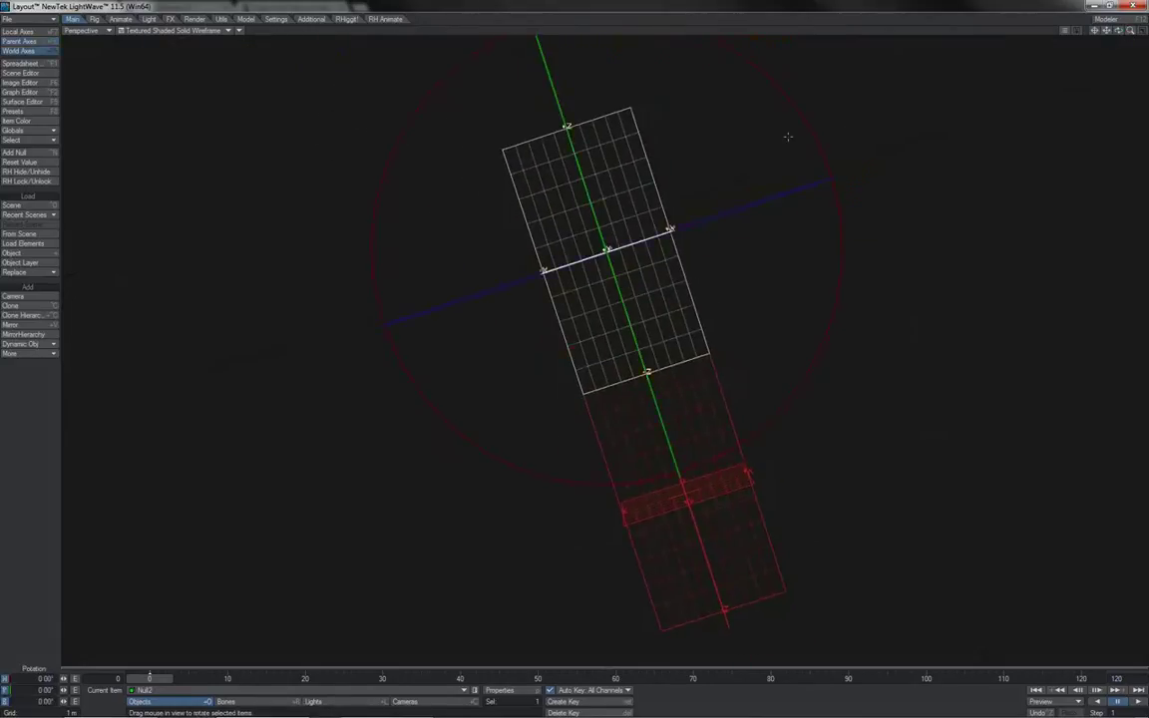
drag(707, 87, 872, 87)
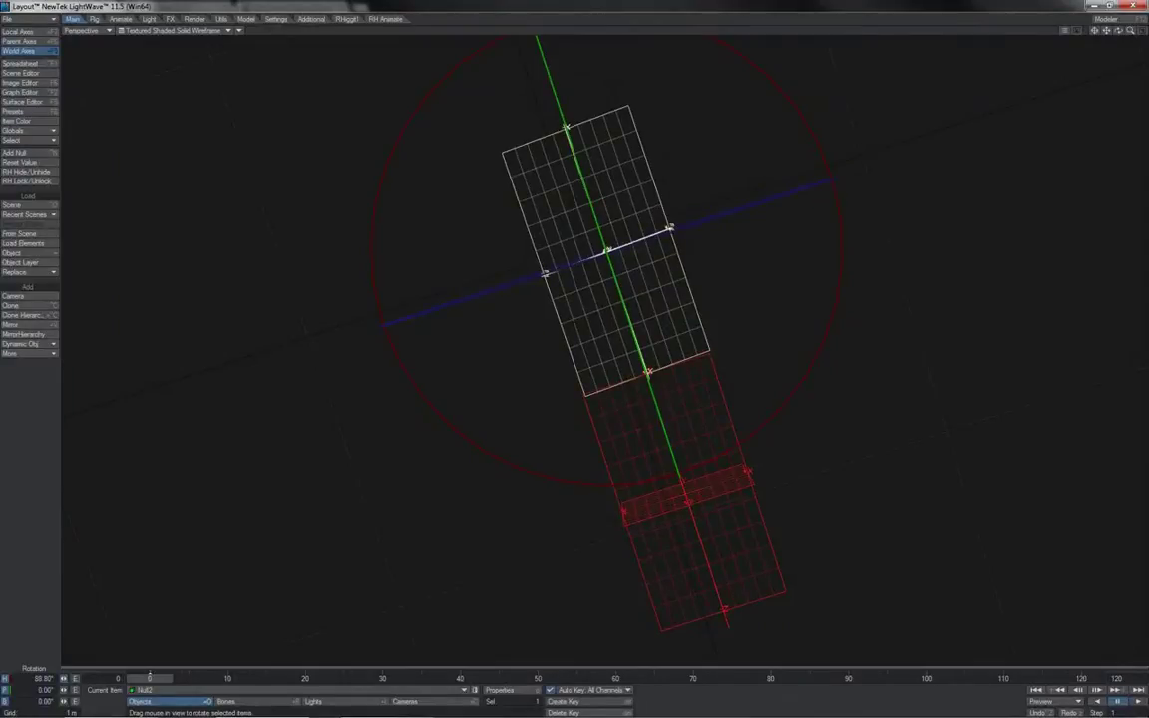
drag(802, 87, 762, 87)
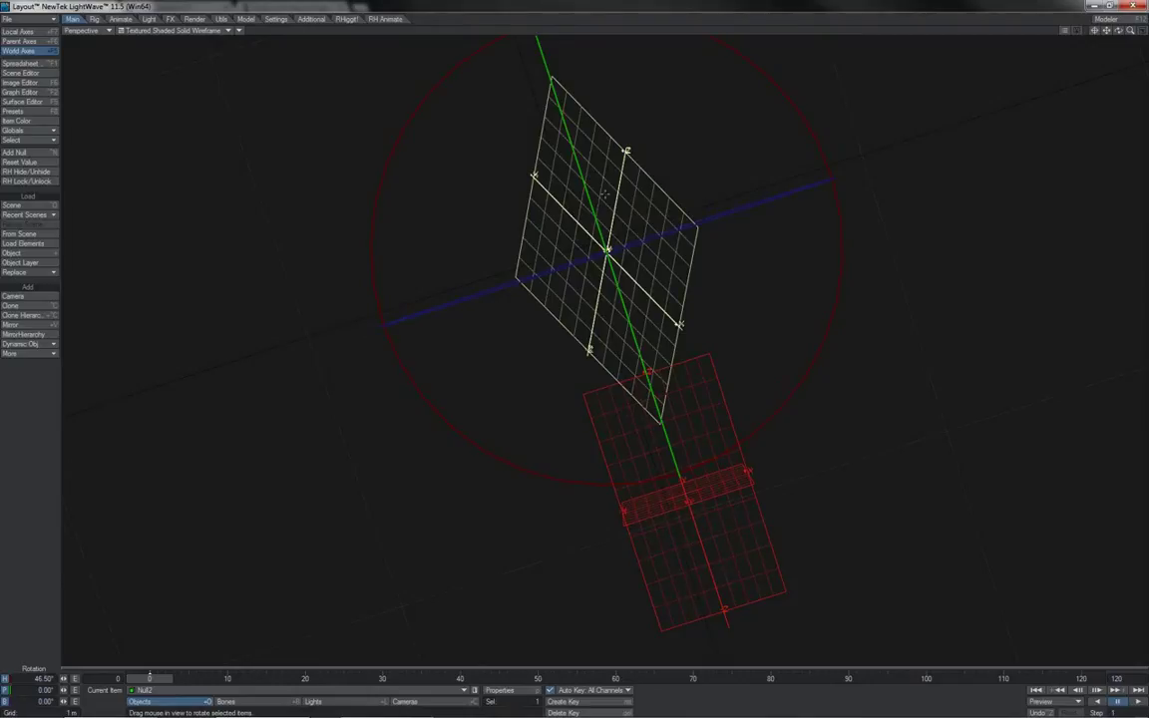
Step: Check the parent Null's rotation values and turn Null2's heading back to about -0.9°
click(682, 500)
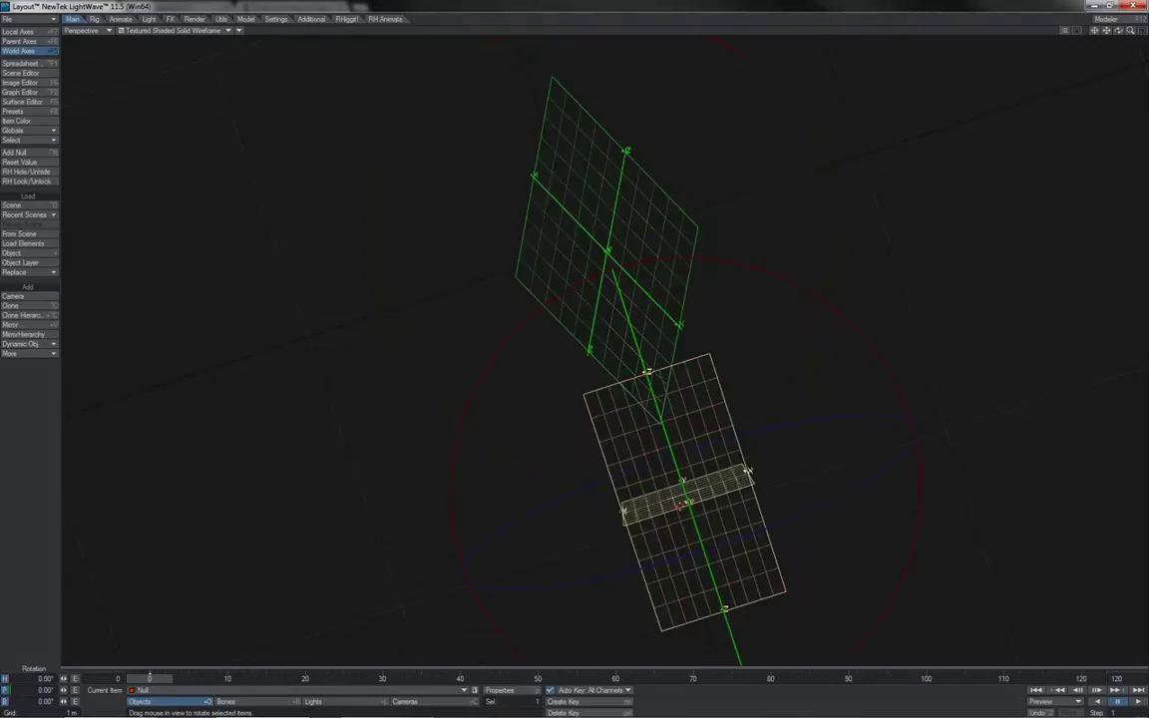
click(602, 201)
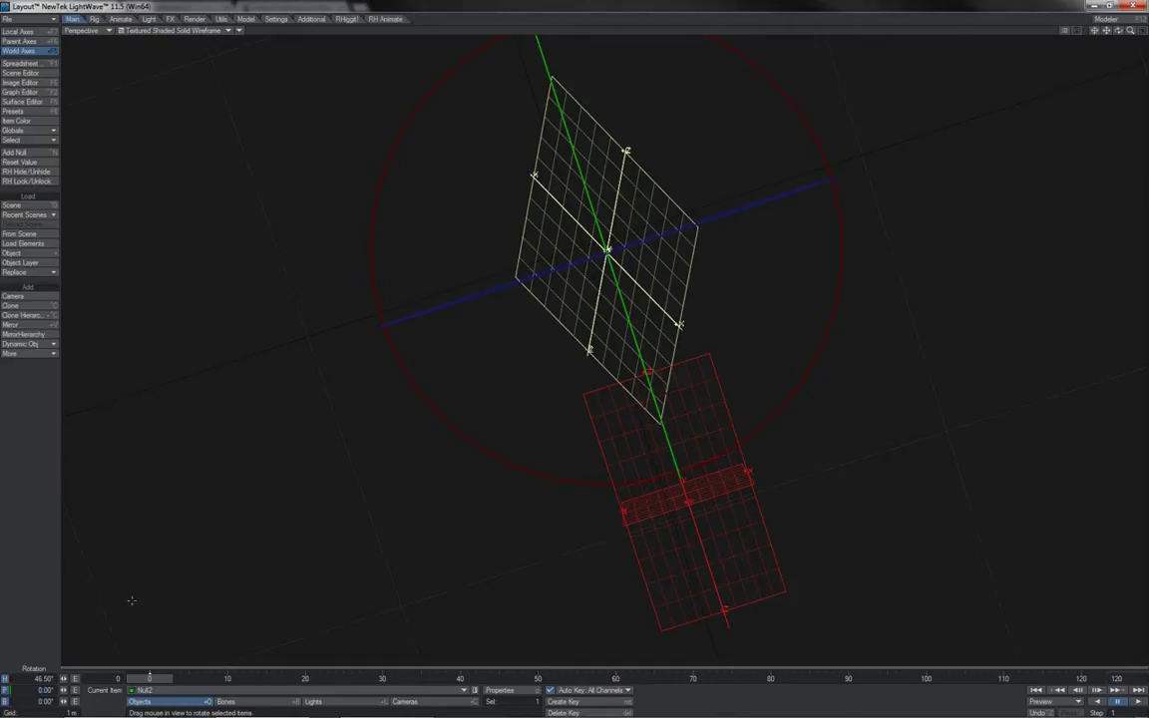
mouse_move(64, 680)
mouse_down()
mouse_move(150, 679)
mouse_move(51, 679)
mouse_move(63, 681)
mouse_up()
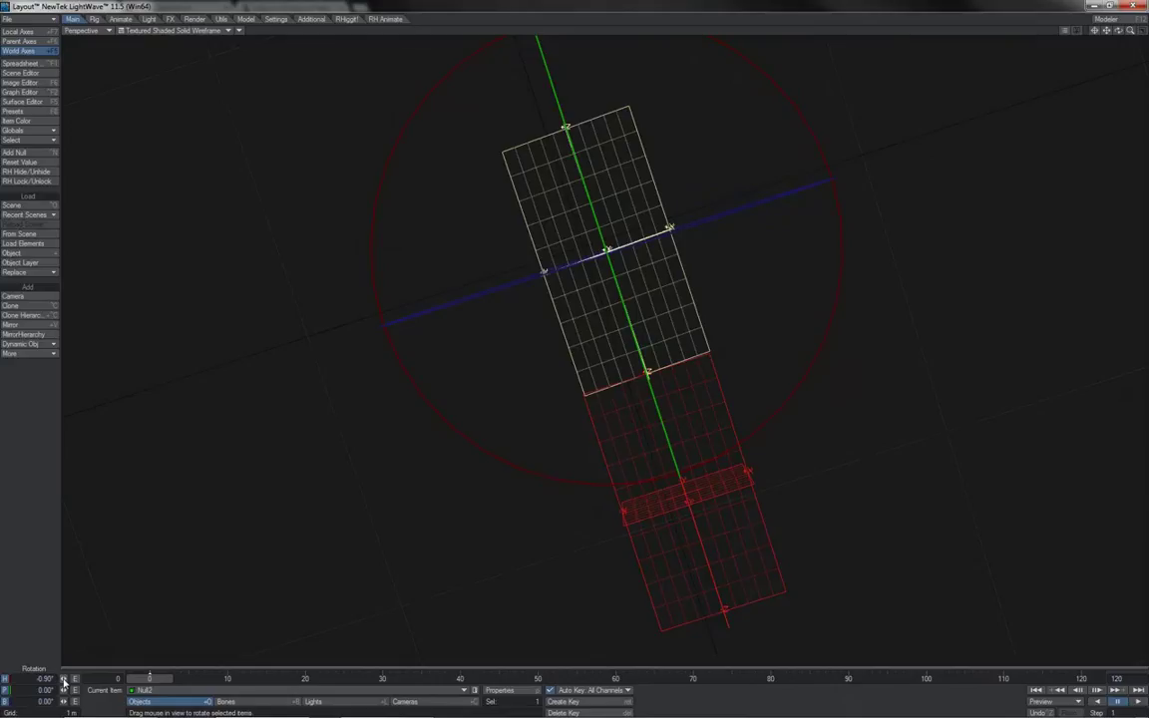